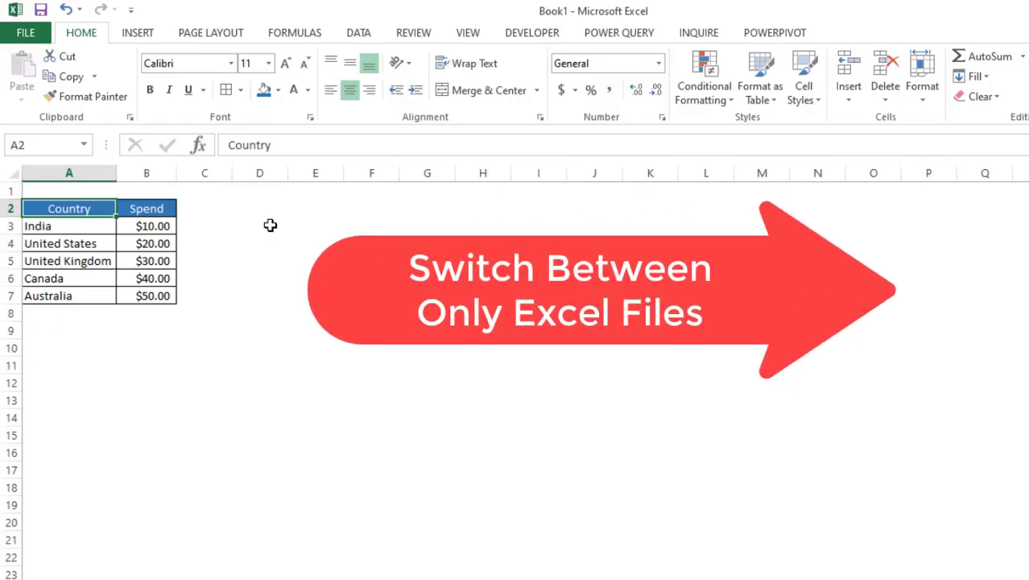
Browse the open windows, staying on Book1, and switch to the Book2 workbook and back to Book1
key("alt+Tab")
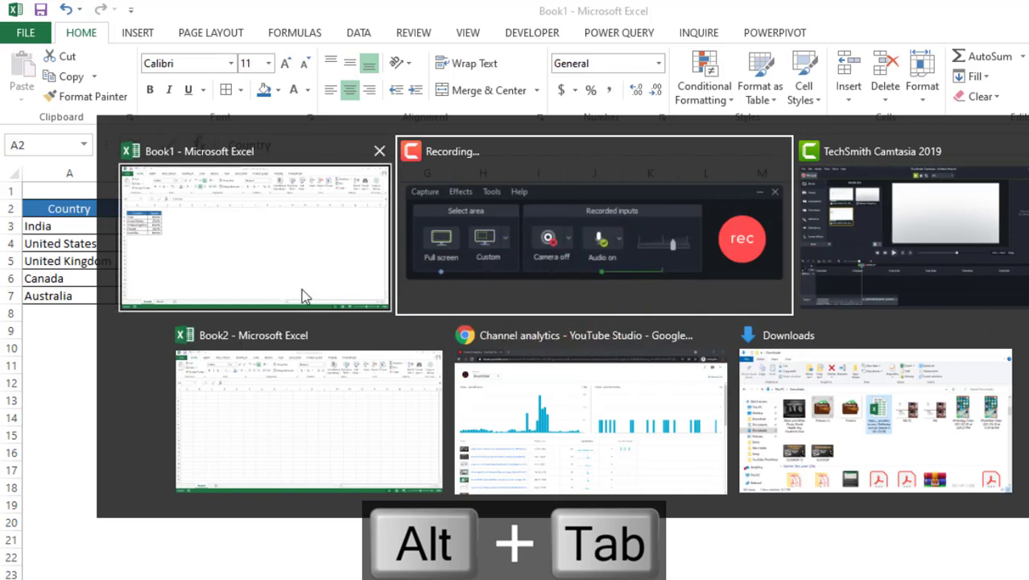
left_click(233, 301)
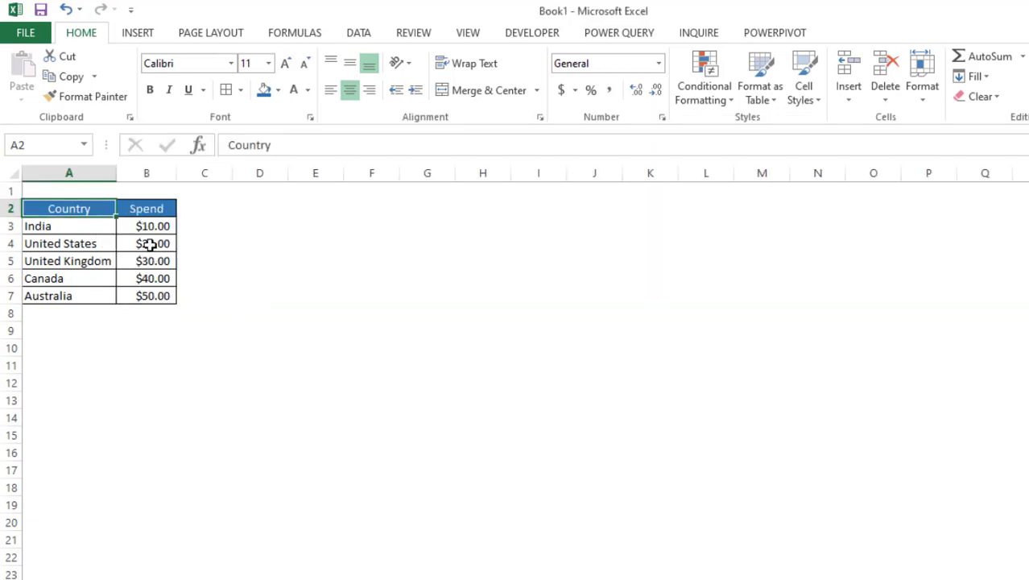
key("ctrl+Tab")
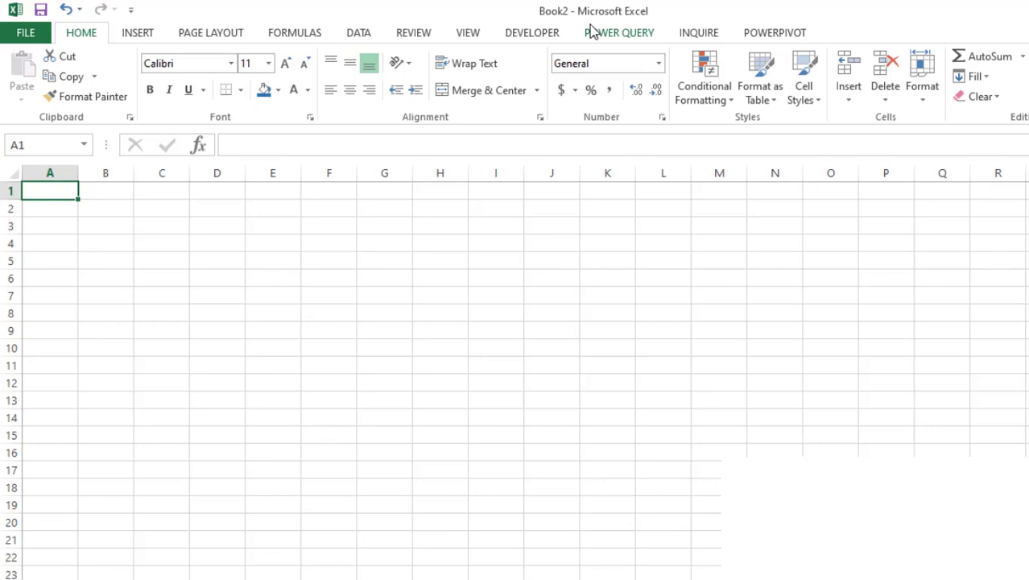
key("ctrl+Tab")
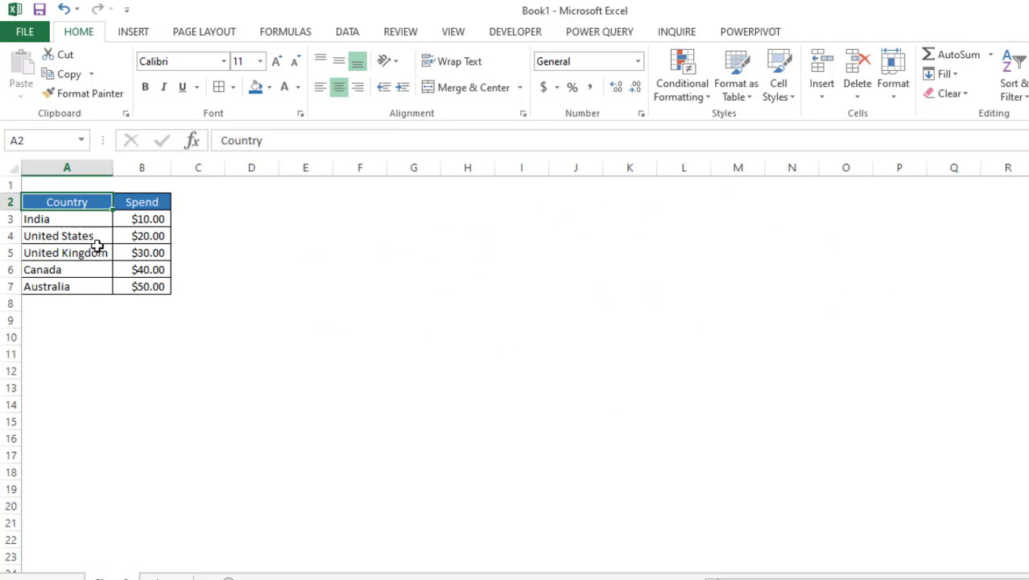
Filter the table's Country column to show only Australia and Canada, and remove the filters from the table again
key("ctrl+shift+l")
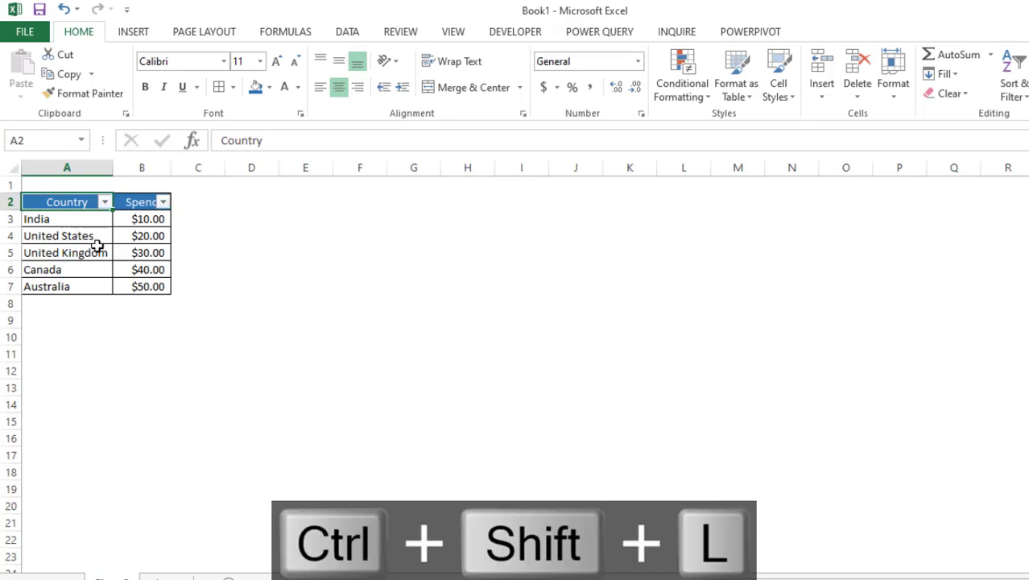
key("Down")
key("Up")
key("alt+Down")
key("Tab")
key("space")
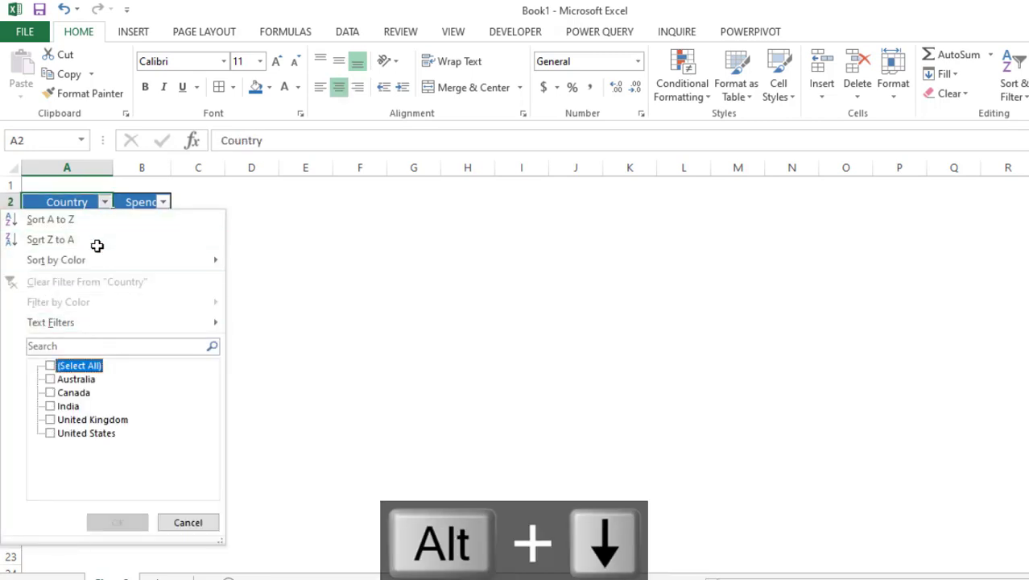
key("Down")
key("space")
key("Down")
key("space")
key("Return")
key("Down")
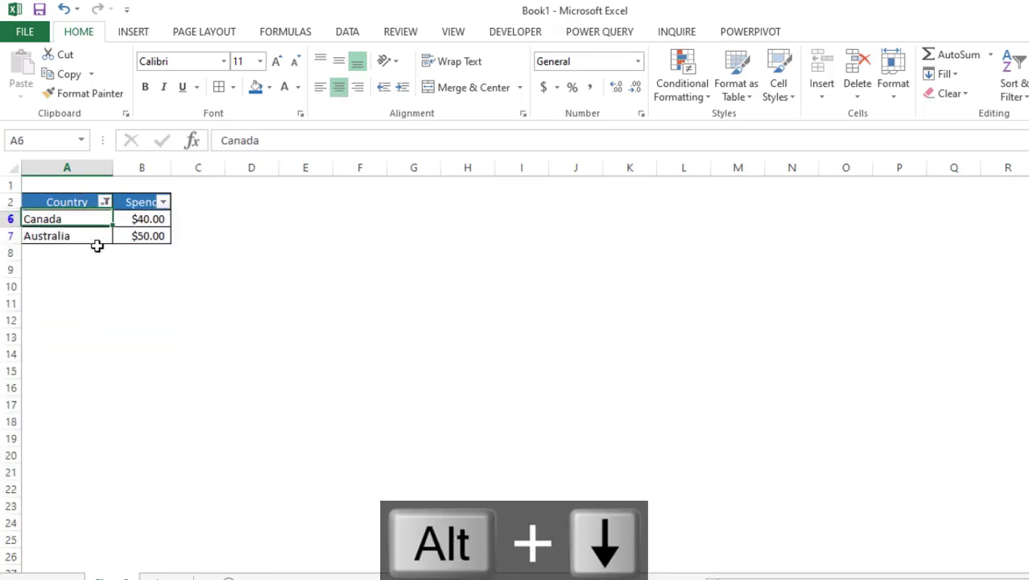
key("Up")
key("ctrl+shift+l")
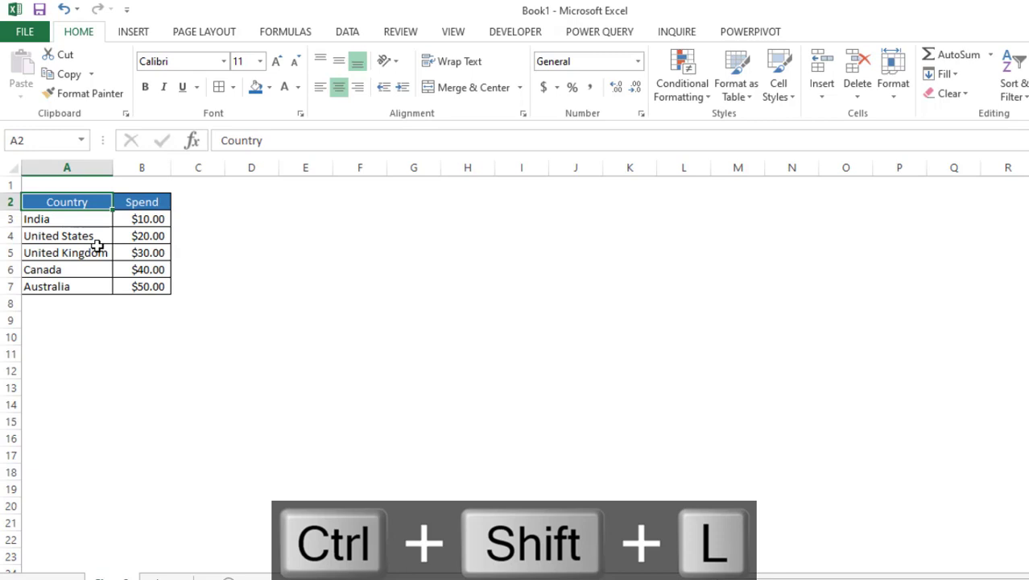
Enter a SUBTOTAL formula in cell B9 with function number 9 (SUM) over the range B3:B7
key("ctrl+Down")
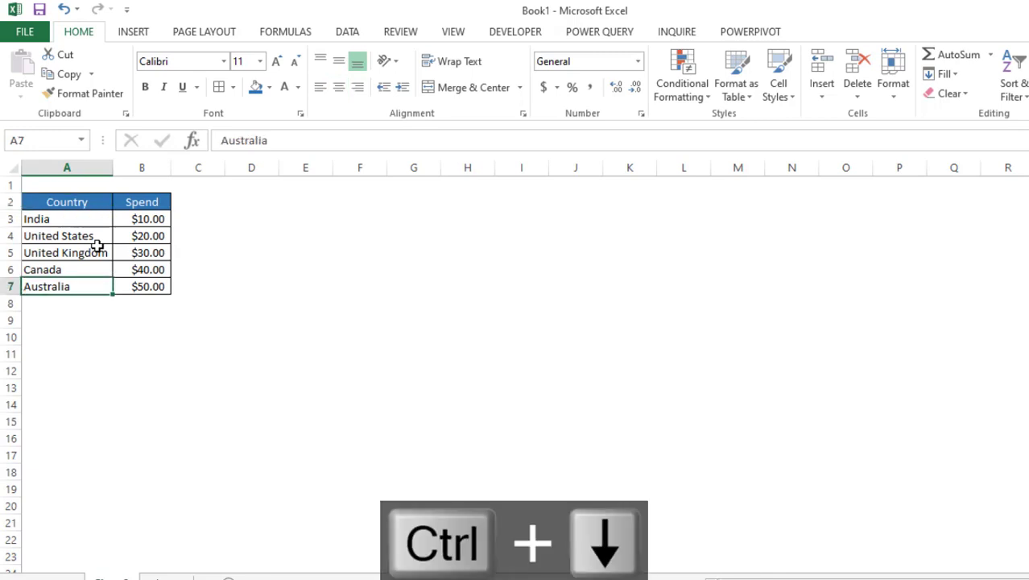
key("Down")
key("Down")
key("Right")
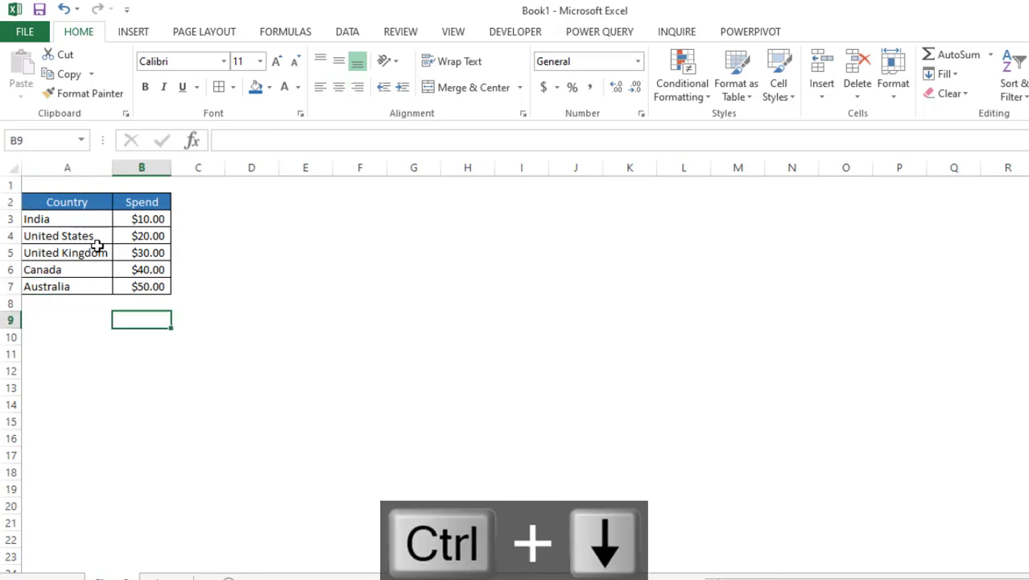
type("=")
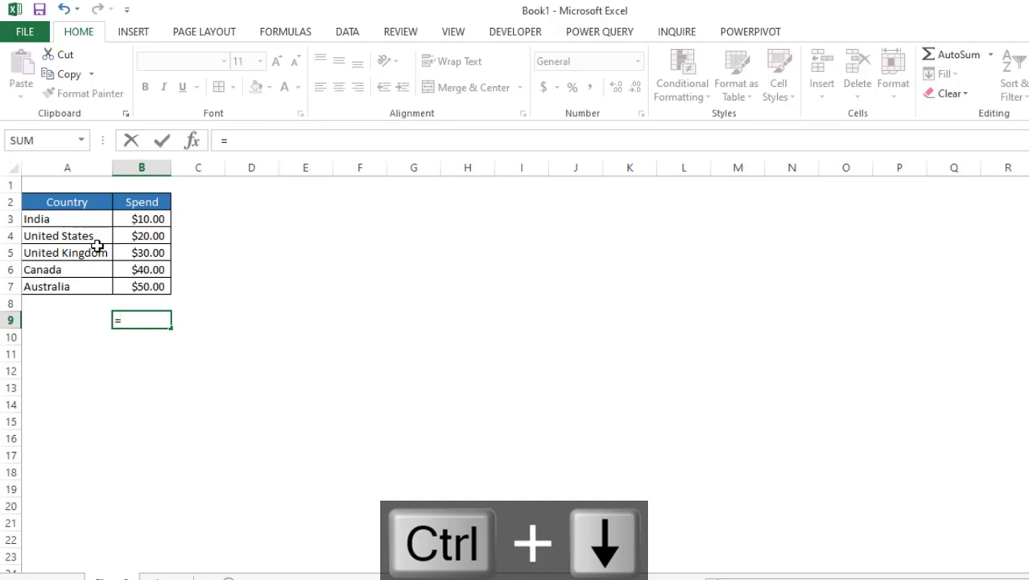
type("sub")
key("Down")
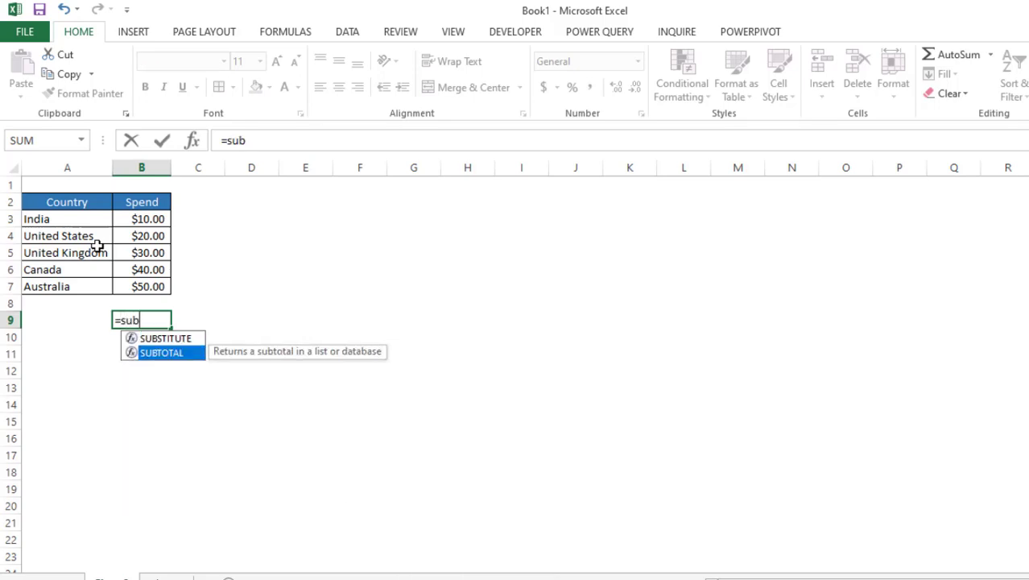
key("Tab")
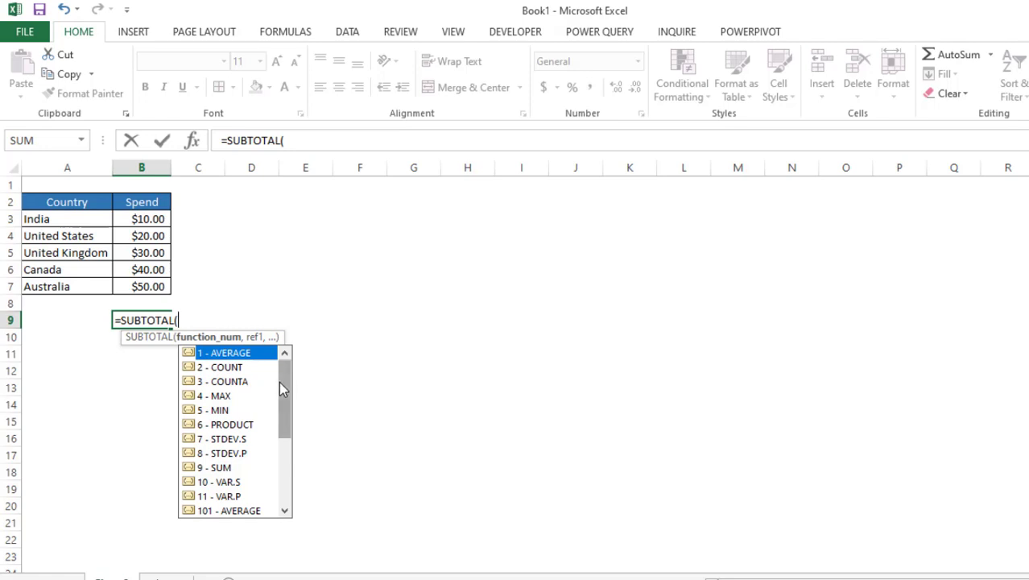
scroll(279, 381, "down", 2)
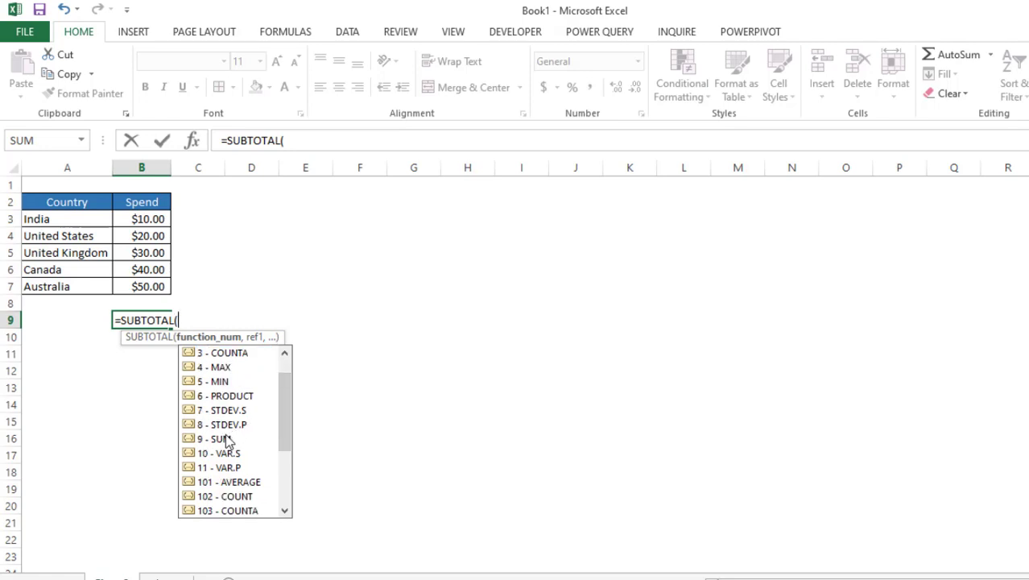
type("9")
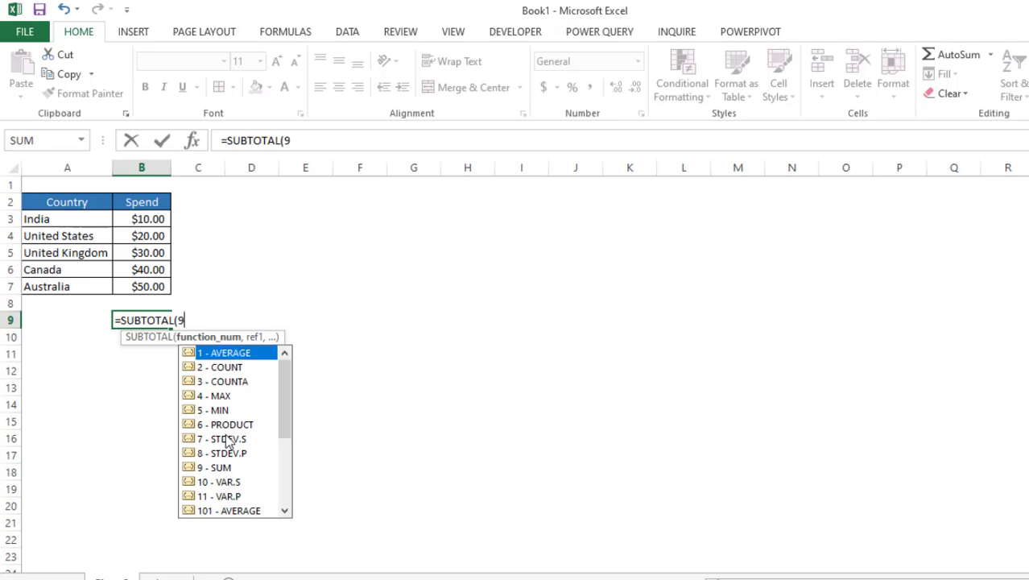
type(",")
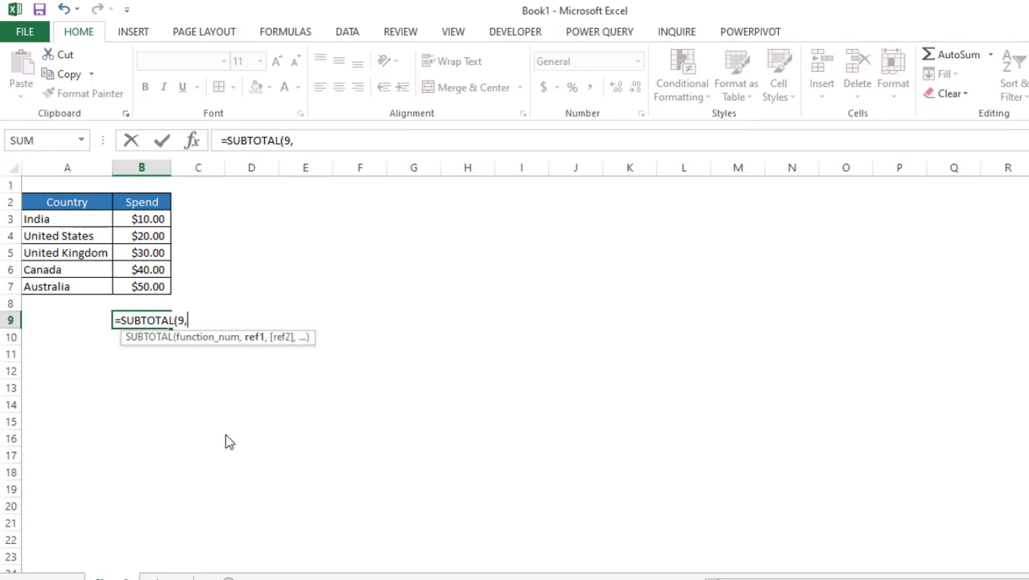
left_click(151, 222)
left_click_drag(152, 223, 144, 277)
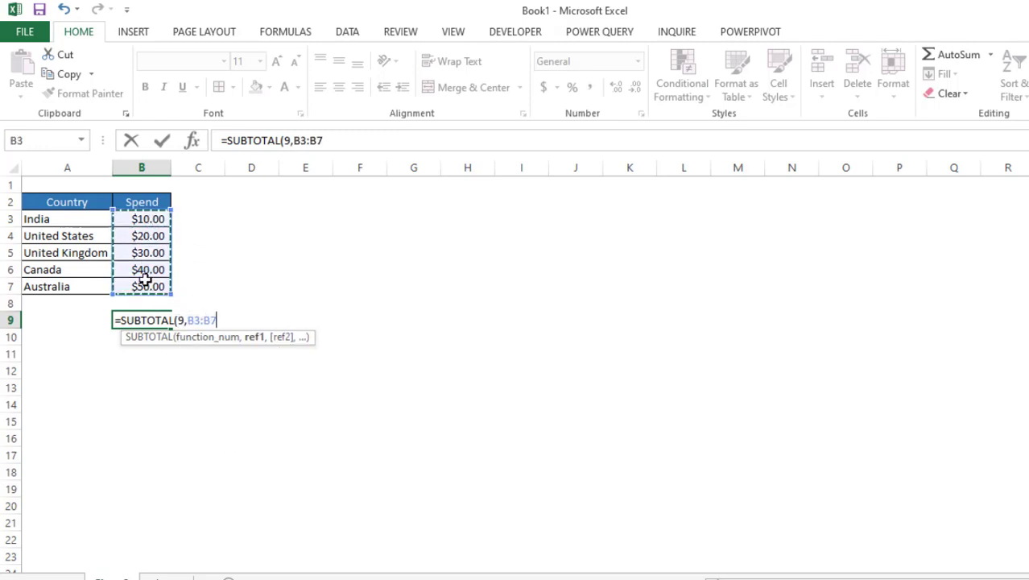
key("Return")
Turn on filters for the header row of the Country and Spend table
key("ctrl+Up")
key("ctrl+Up")
key("ctrl+Up")
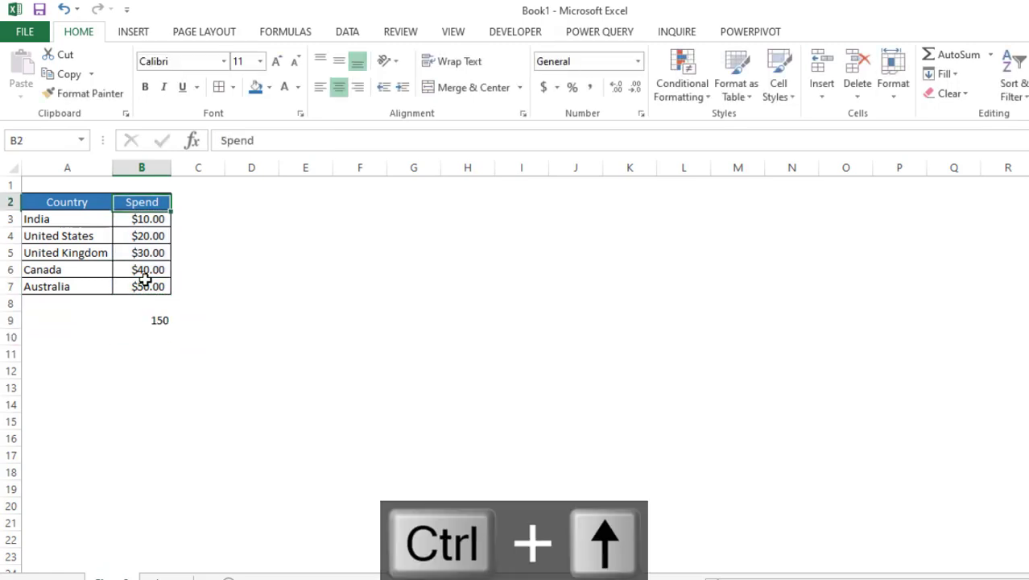
key("shift+space")
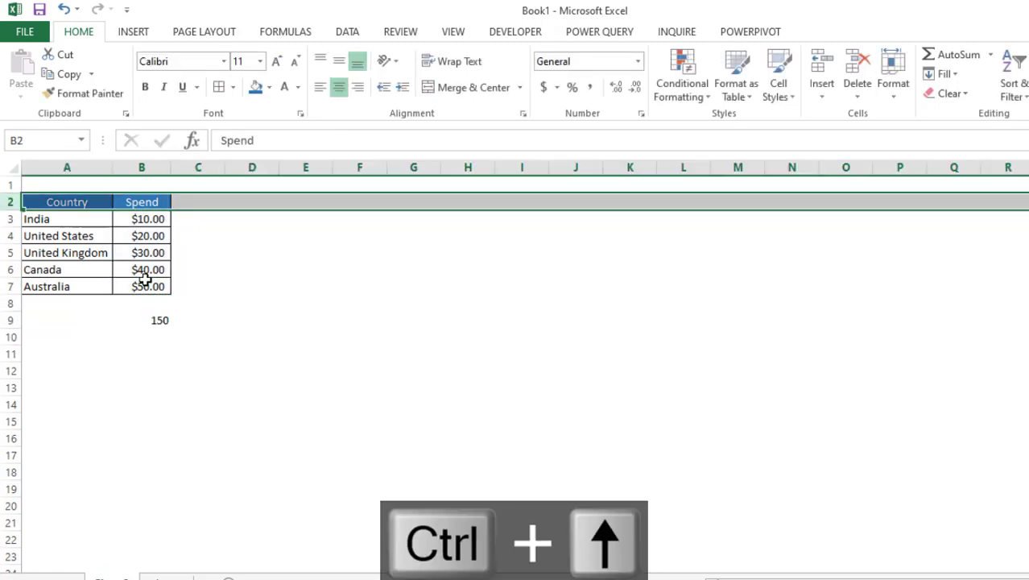
key("ctrl+shift+l")
Filter the Country column to show only India and United Kingdom, and select the subtotal cell B9
key("Left")
key("alt+Down")
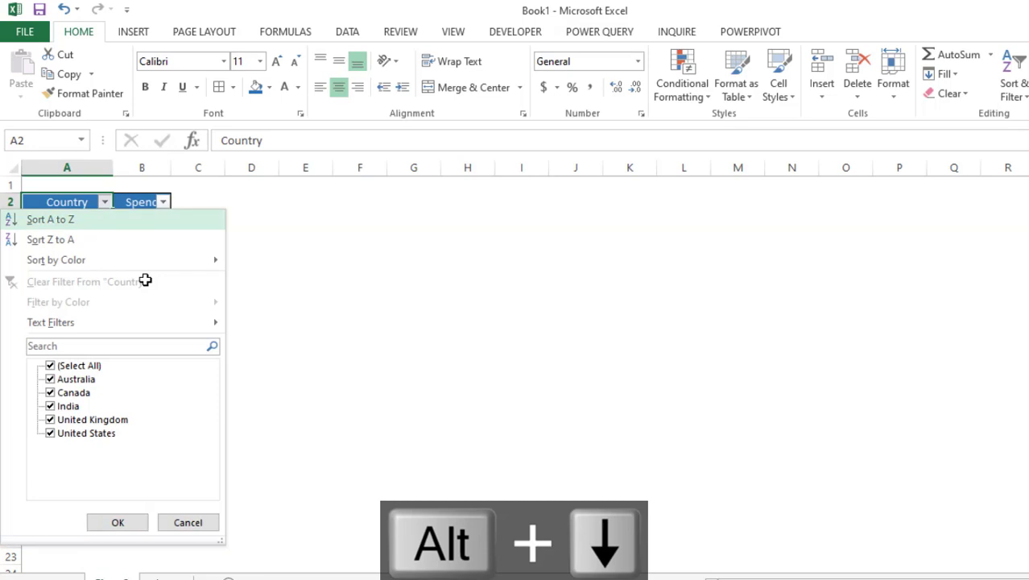
key("Down")
key("Down")
key("Down")
key("Down")
key("Down")
key("Down")
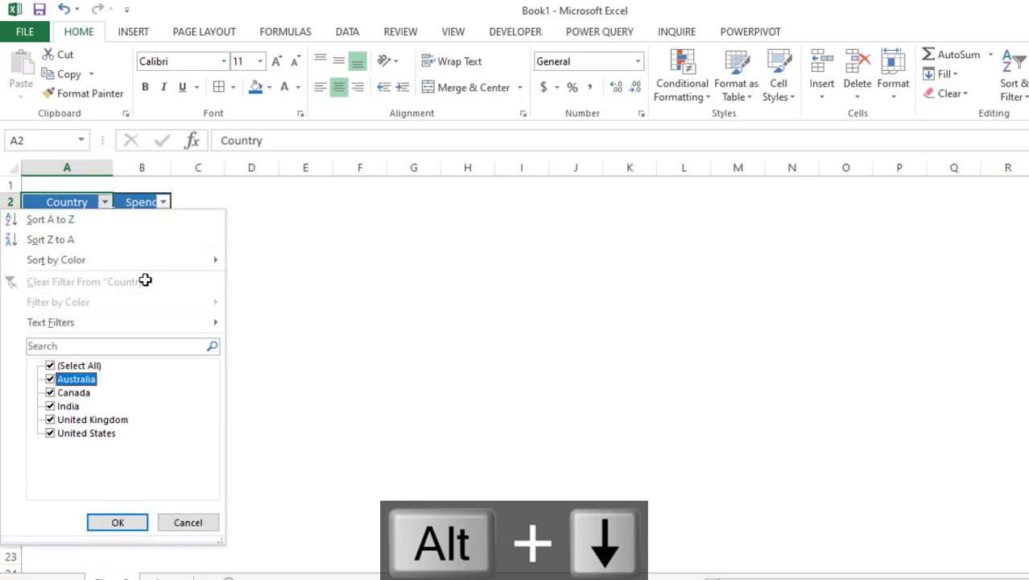
key("Up")
key("space")
key("Down")
key("Down")
key("Down")
key("space")
key("Down")
key("space")
key("Tab")
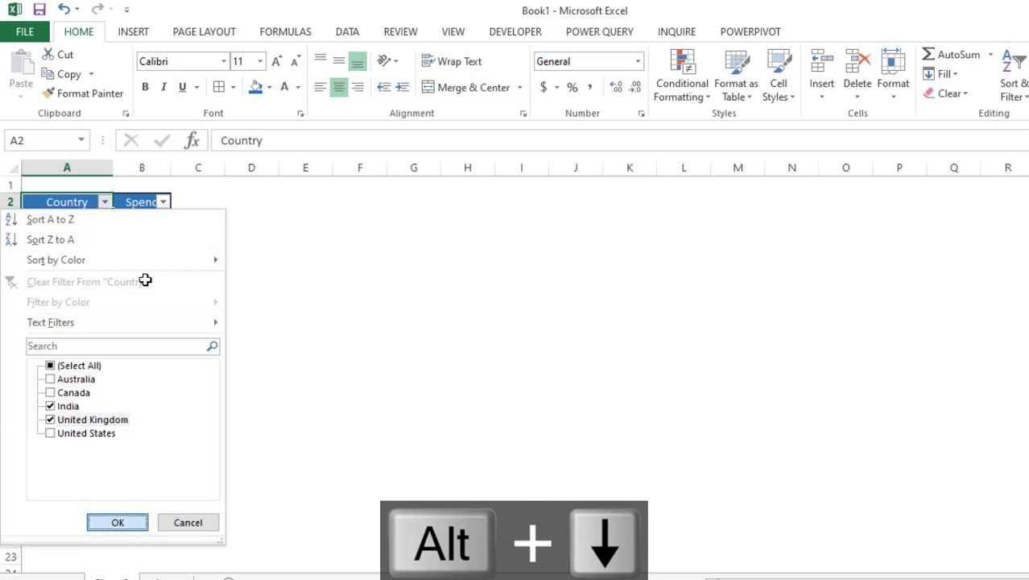
key("Return")
key("Down")
left_click(163, 271)
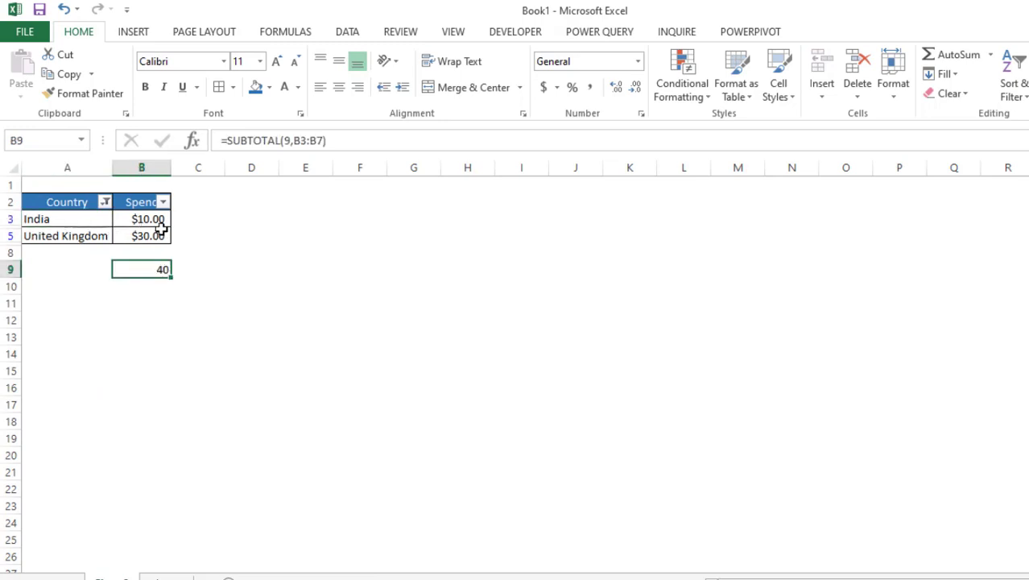
Add Australia to the countries shown by the Country column filter
key("ctrl+Up")
key("Left")
key("ctrl+Up")
key("alt+Down")
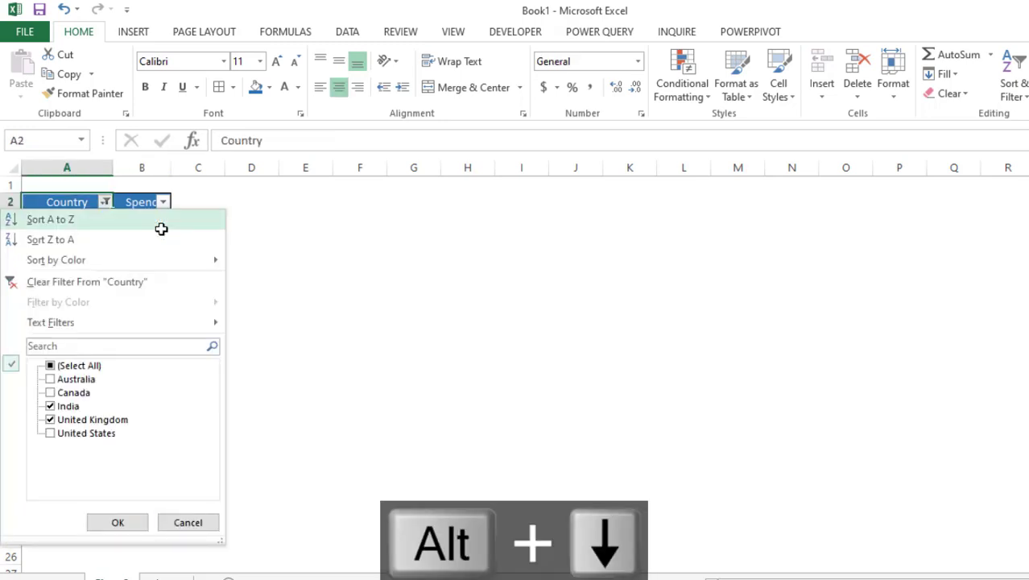
key("Down")
key("Down")
key("Down")
key("Down")
key("Down")
key("Down")
key("Down")
key("Down")
key("Return")
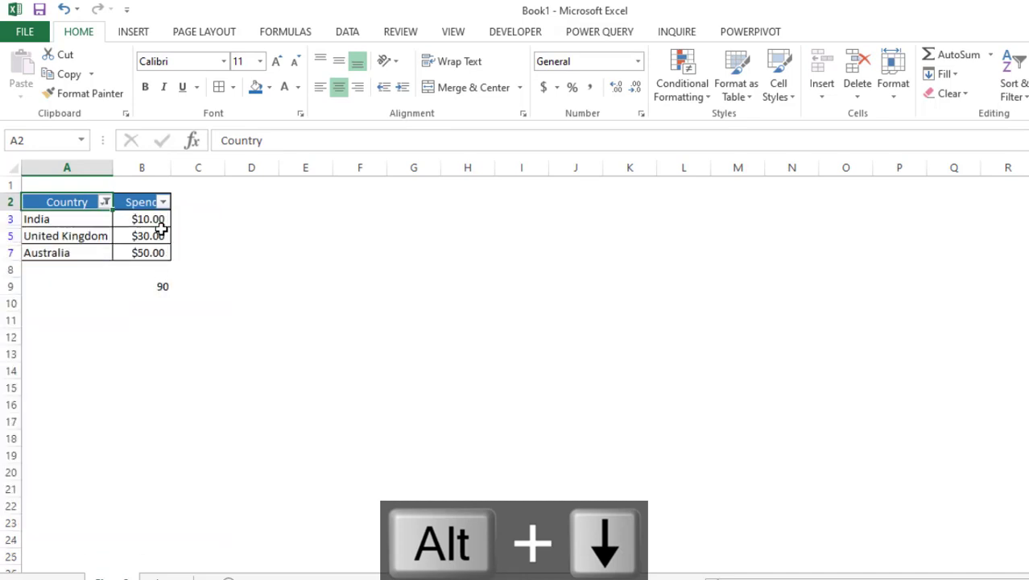
key("Down")
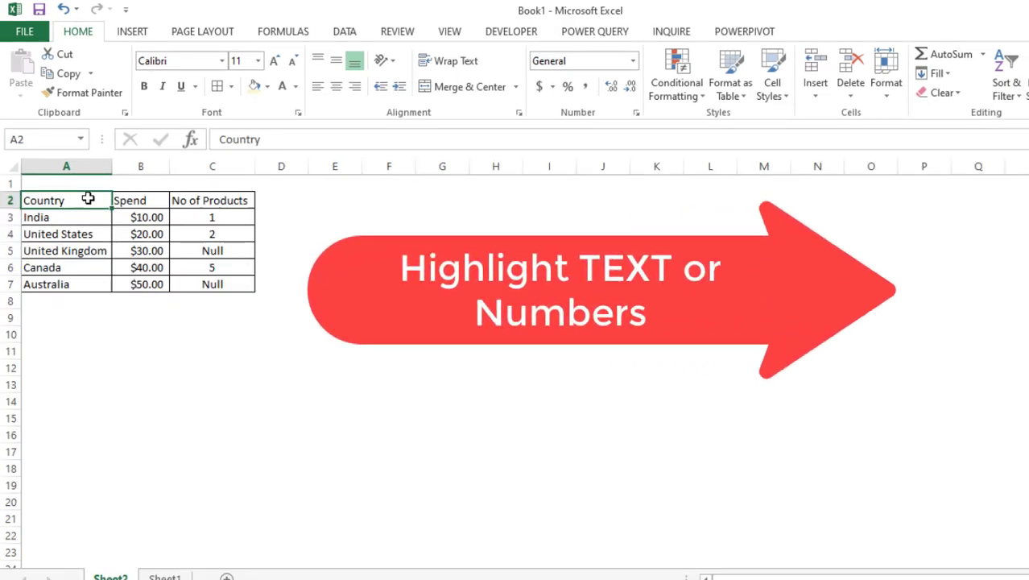
Select the No of Products column of the Sheet2 table, from its header in C2 down to C7
key("Right")
key("Right")
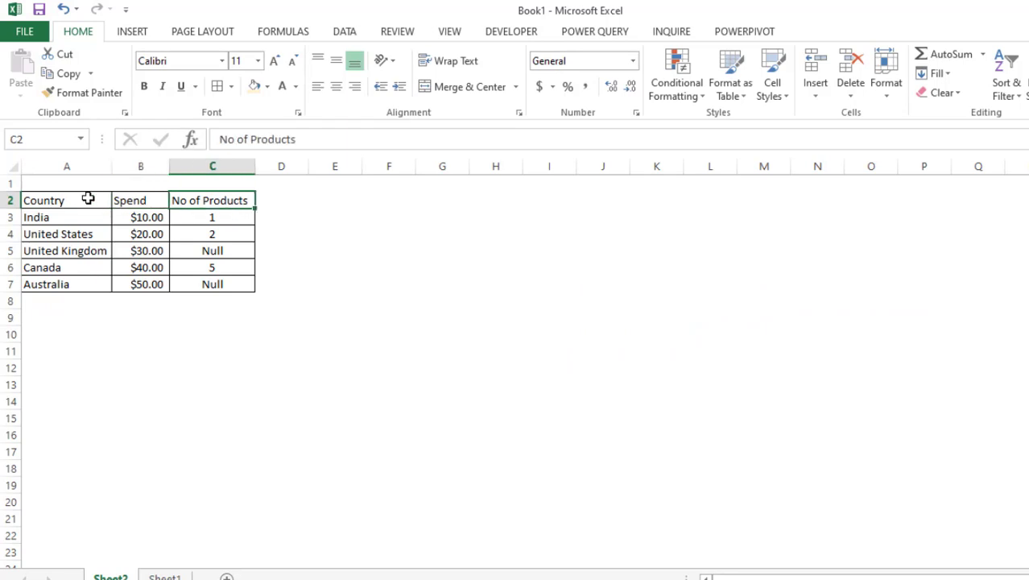
key("Down")
key("Down")
key("Down")
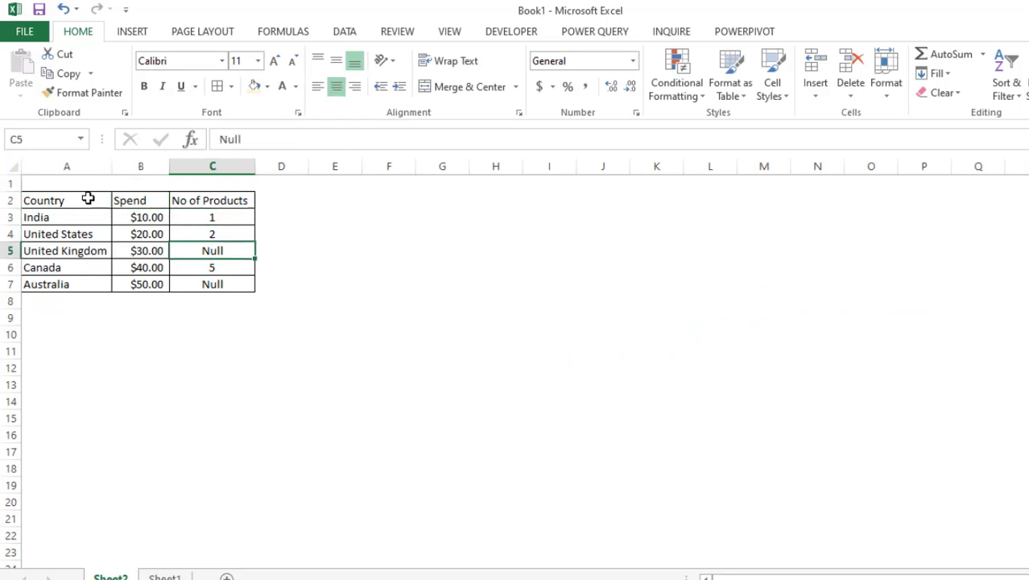
key("Up")
key("Up")
key("Up")
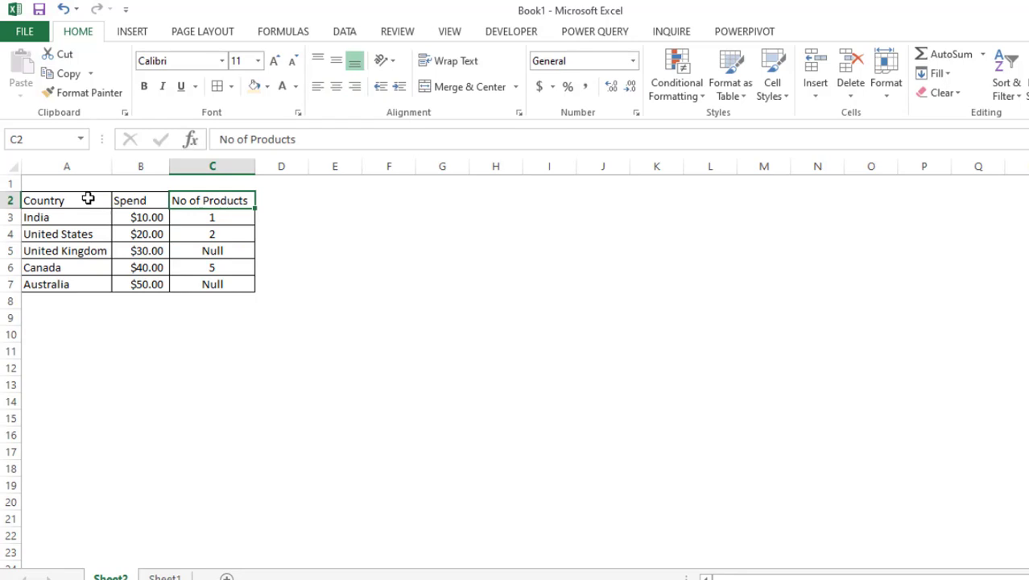
key("ctrl+shift+Down")
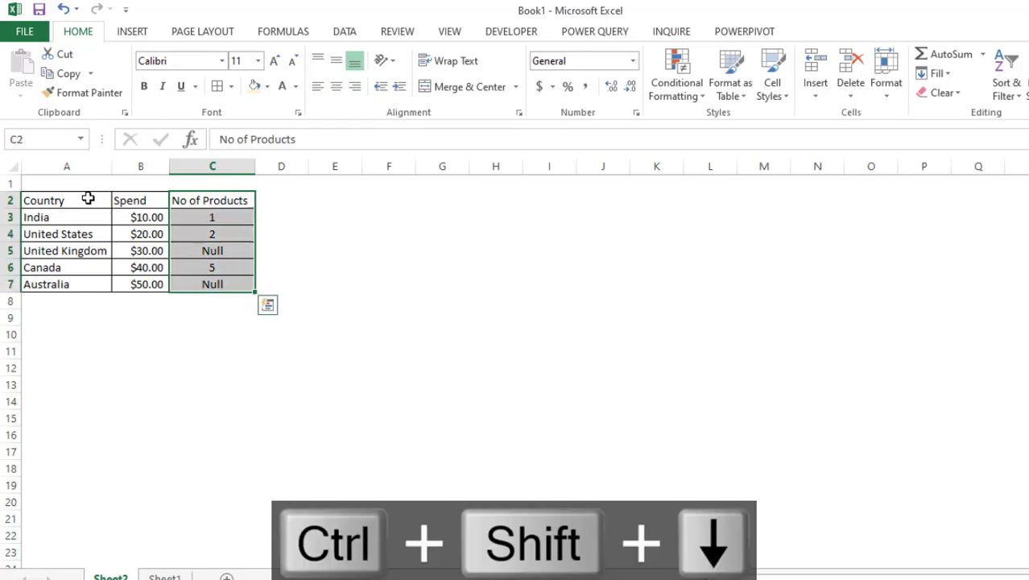
Use Go To Special to select only the number constants in the No of Products column, excluding text, logicals and errors
key("F5")
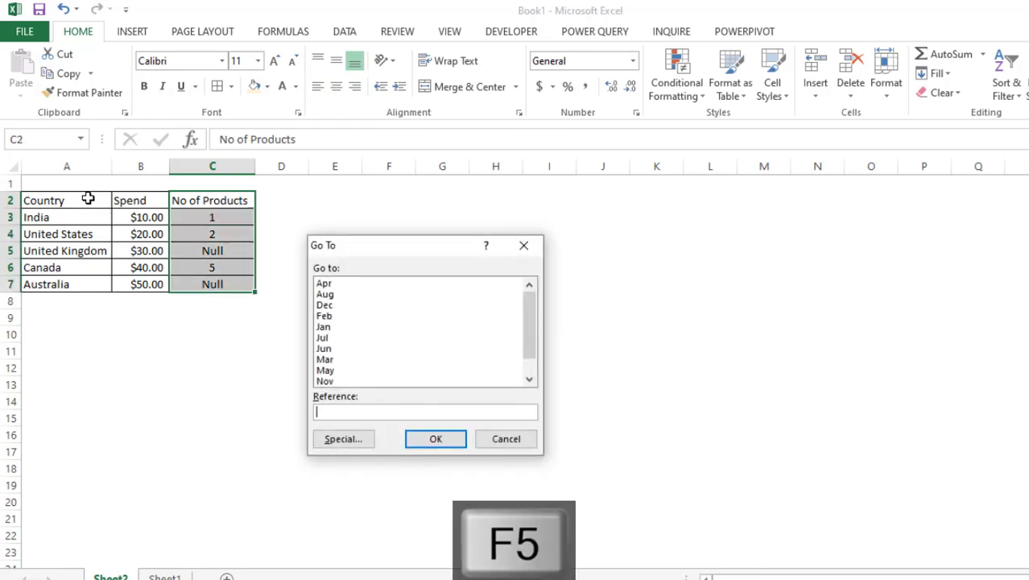
left_click(340, 440)
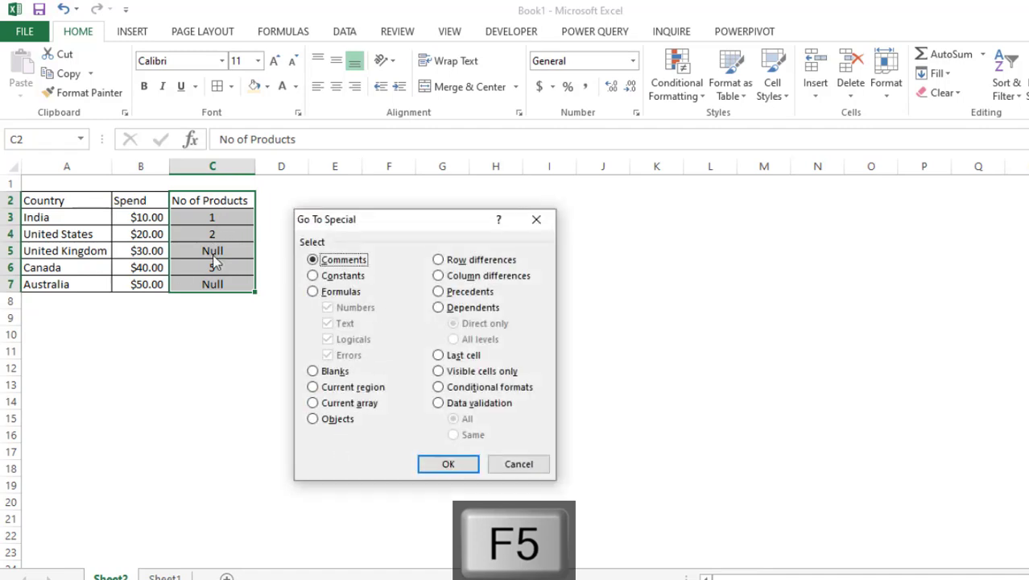
left_click(325, 279)
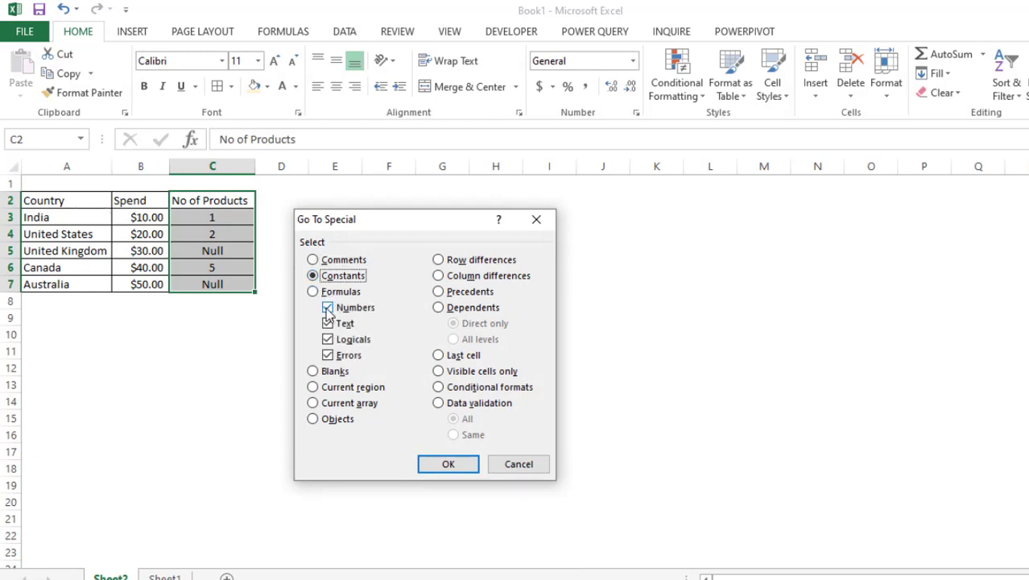
left_click(328, 324)
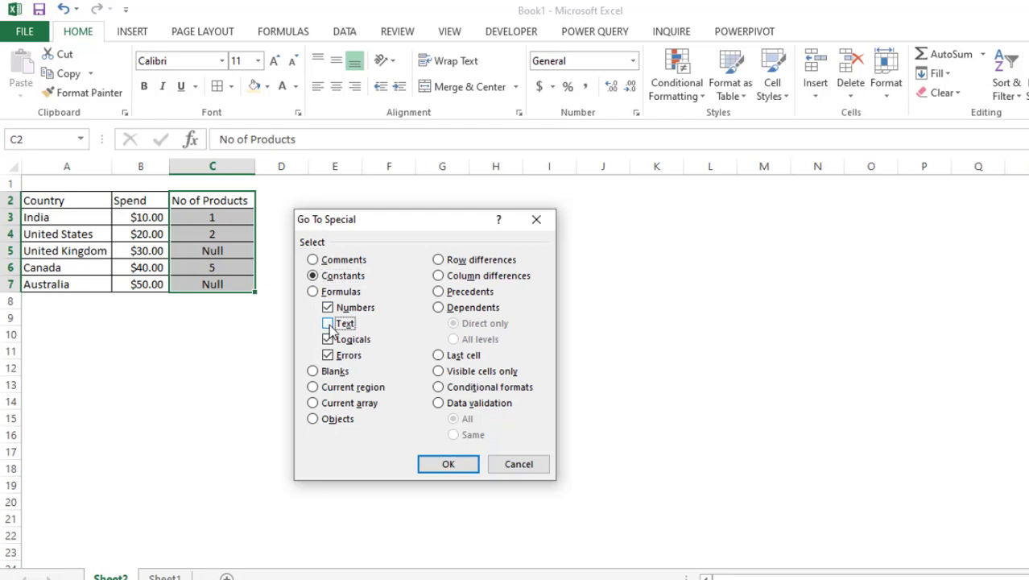
left_click(328, 339)
left_click(328, 355)
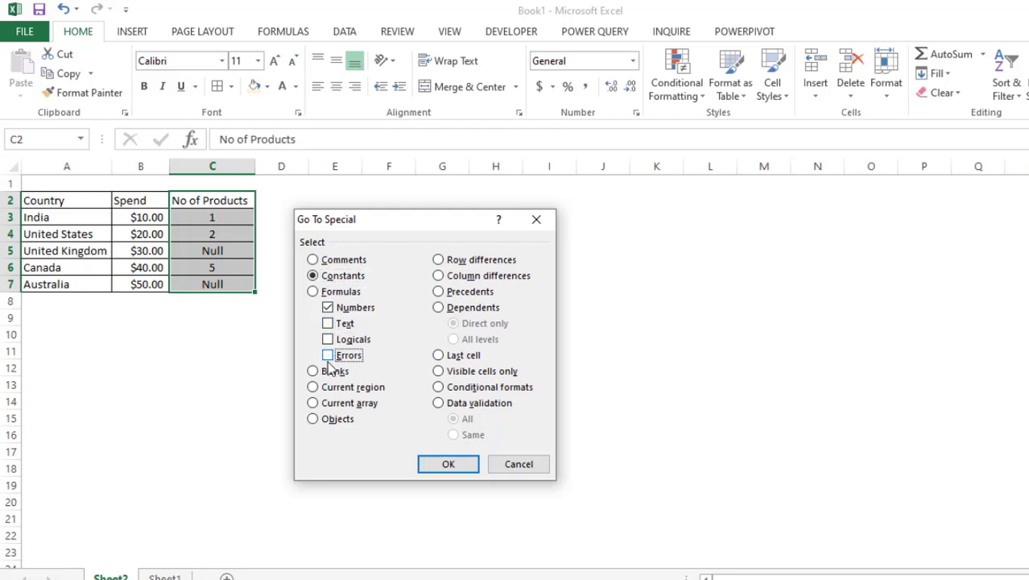
left_click(432, 461)
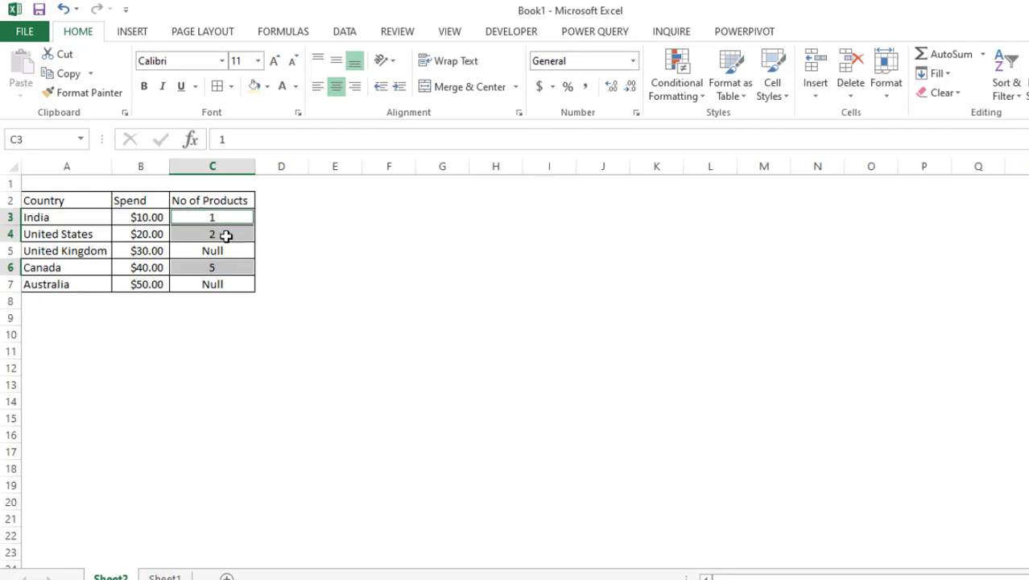
Fill the selected number cells with a light blue-gray theme colour, and undo the fill
left_click(268, 87)
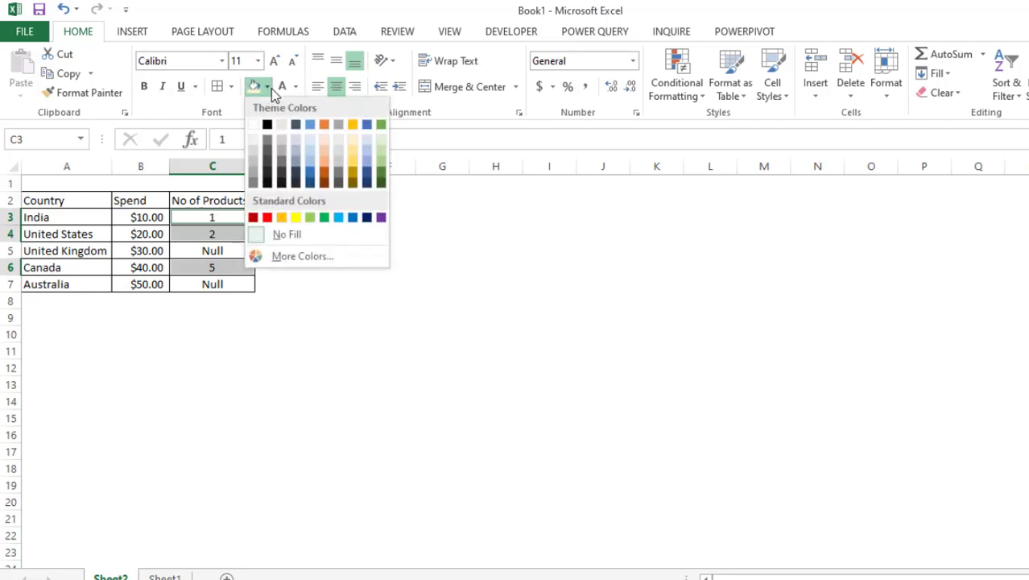
left_click(297, 151)
left_click(275, 227)
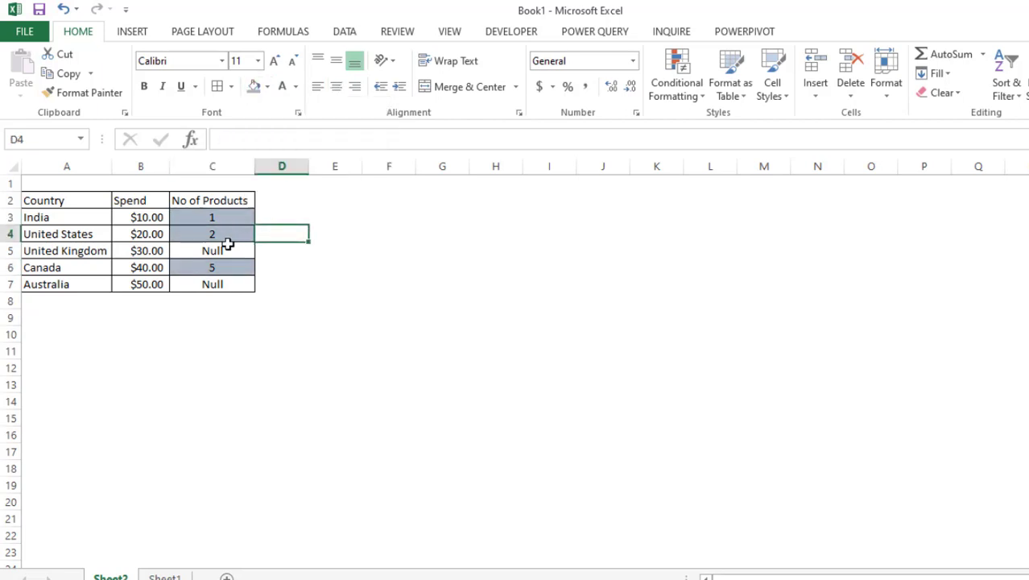
key("ctrl+z")
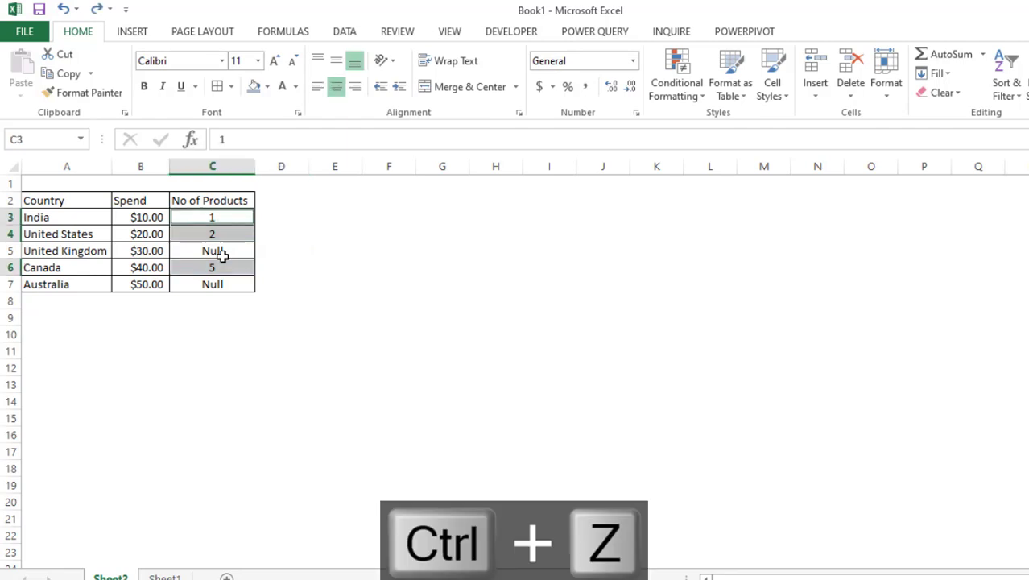
Select the whole table and narrow the selection to text constants only with Go To Special
left_click(198, 251)
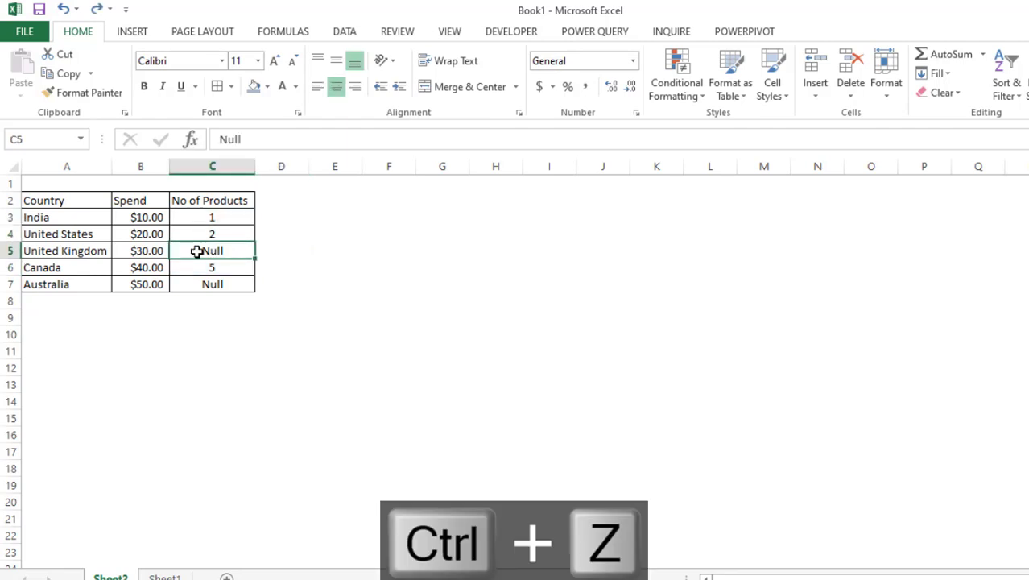
key("ctrl+a")
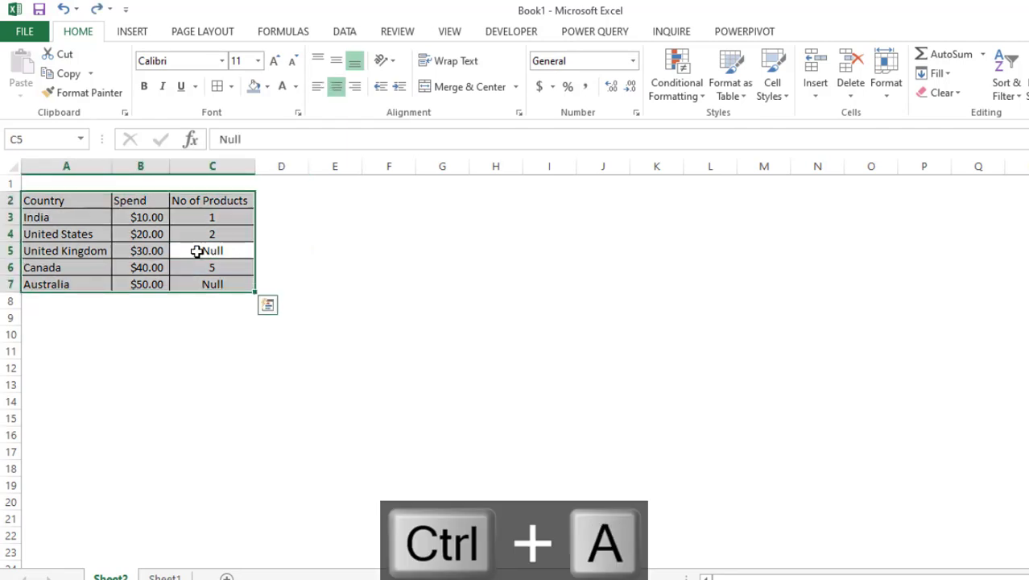
key("F5")
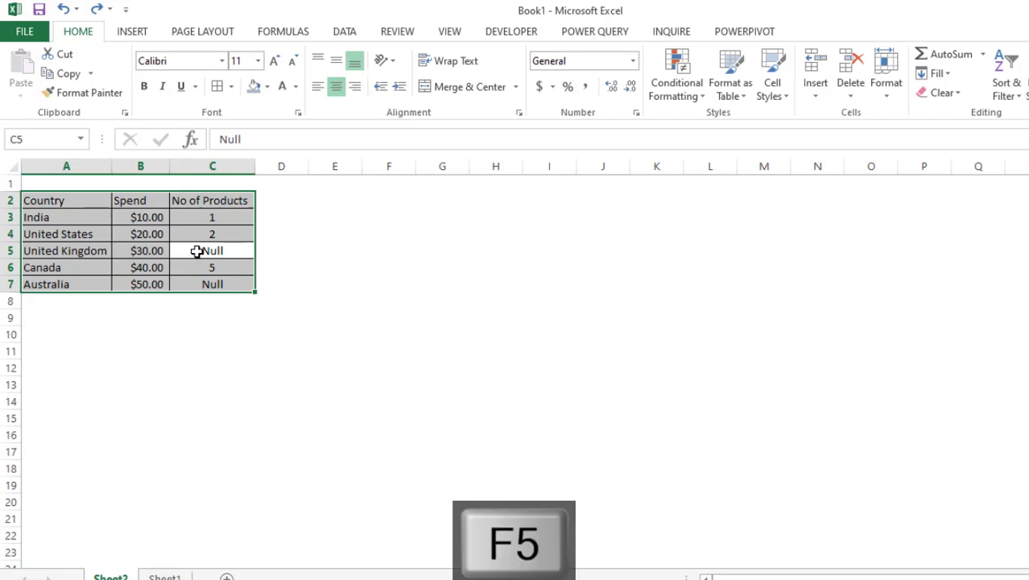
left_click(350, 443)
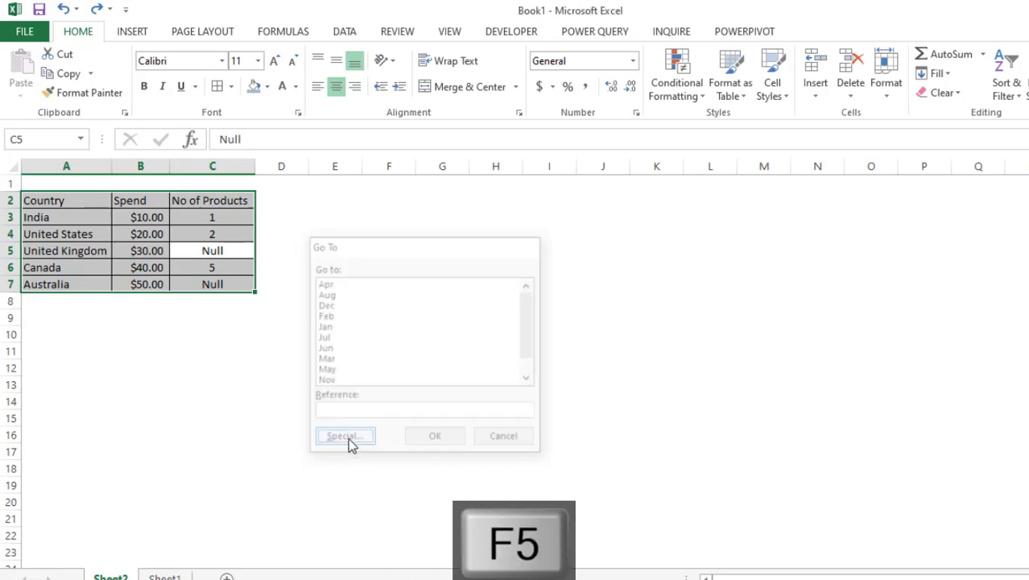
left_click(338, 277)
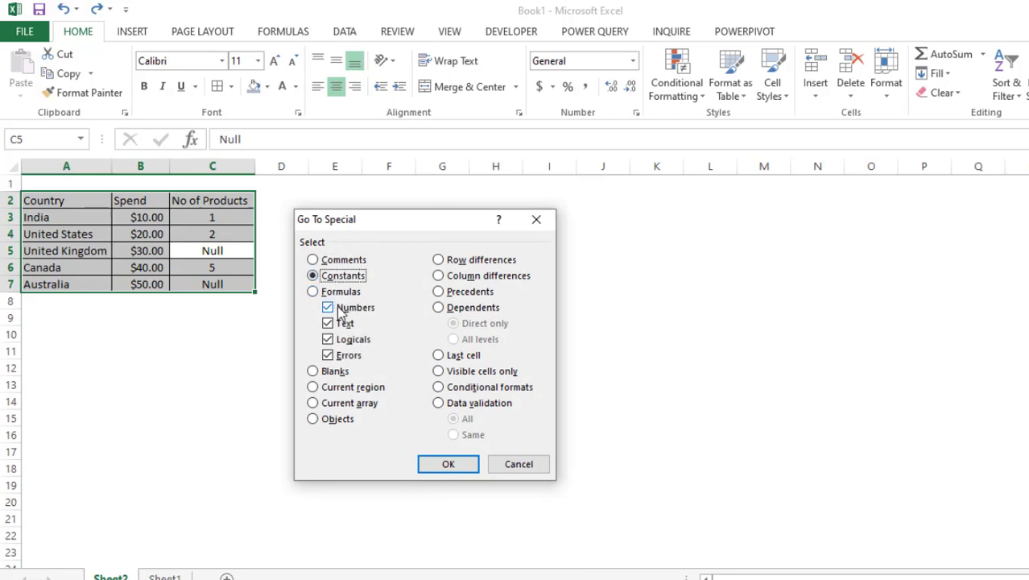
left_click(335, 310)
left_click(340, 343)
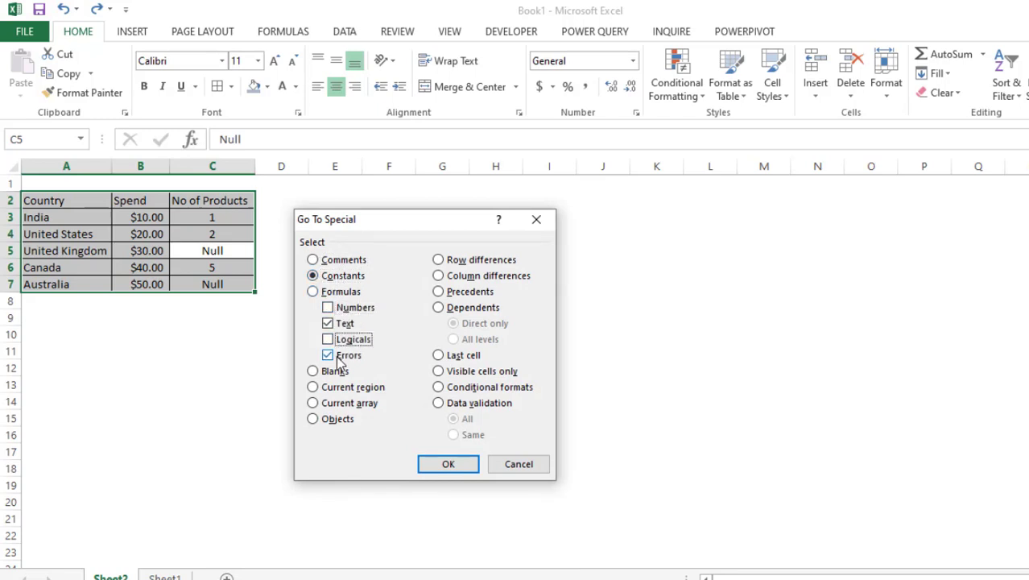
left_click(342, 355)
left_click(445, 465)
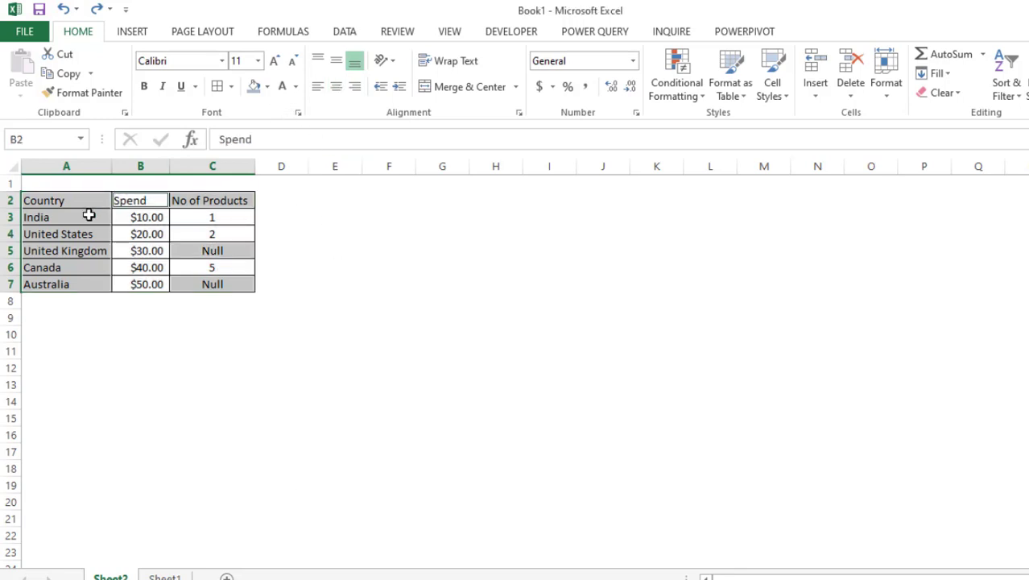
Fill the selected text cells with a light gold theme colour and deselect them
left_click(267, 86)
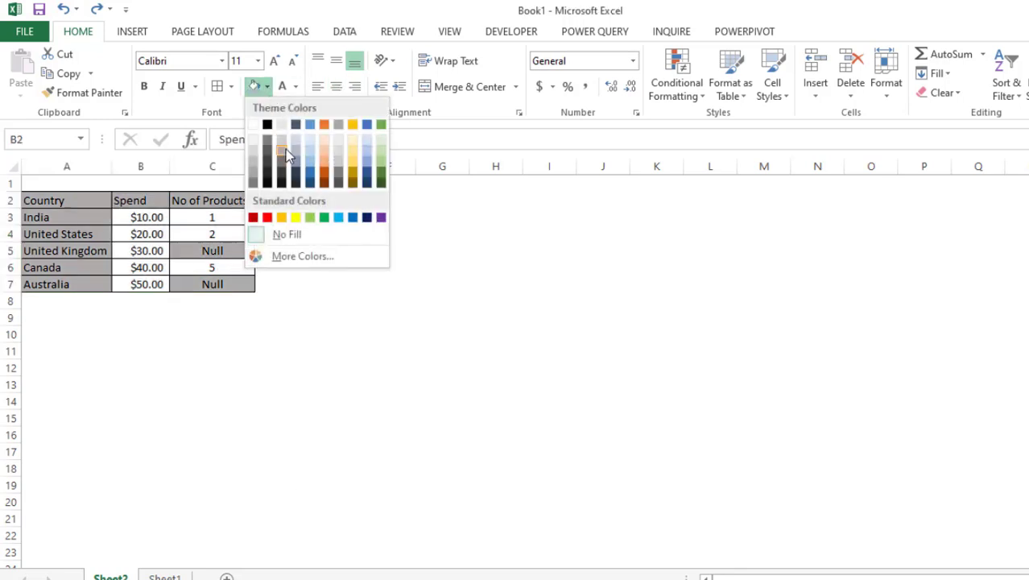
left_click(352, 160)
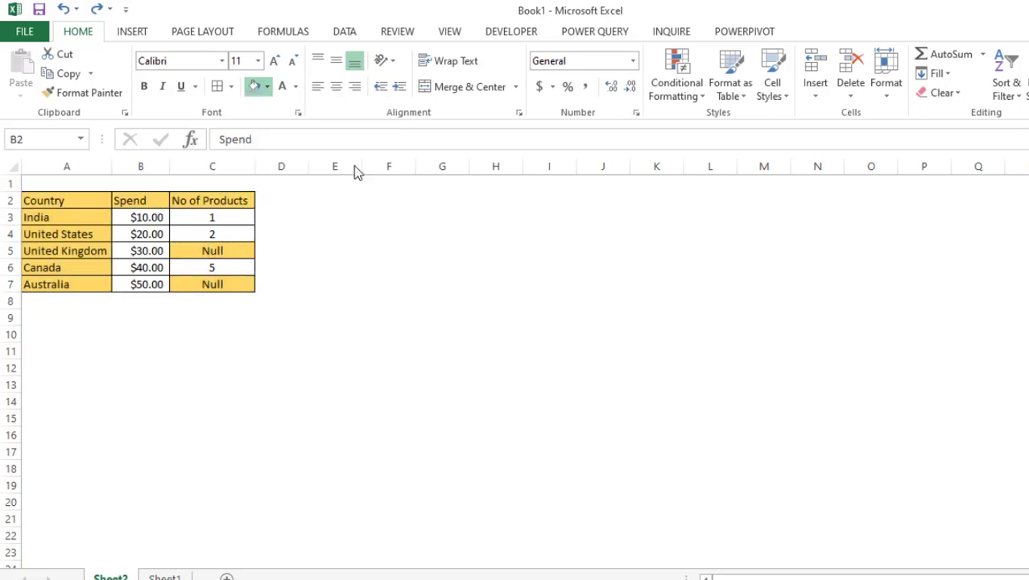
left_click(305, 249)
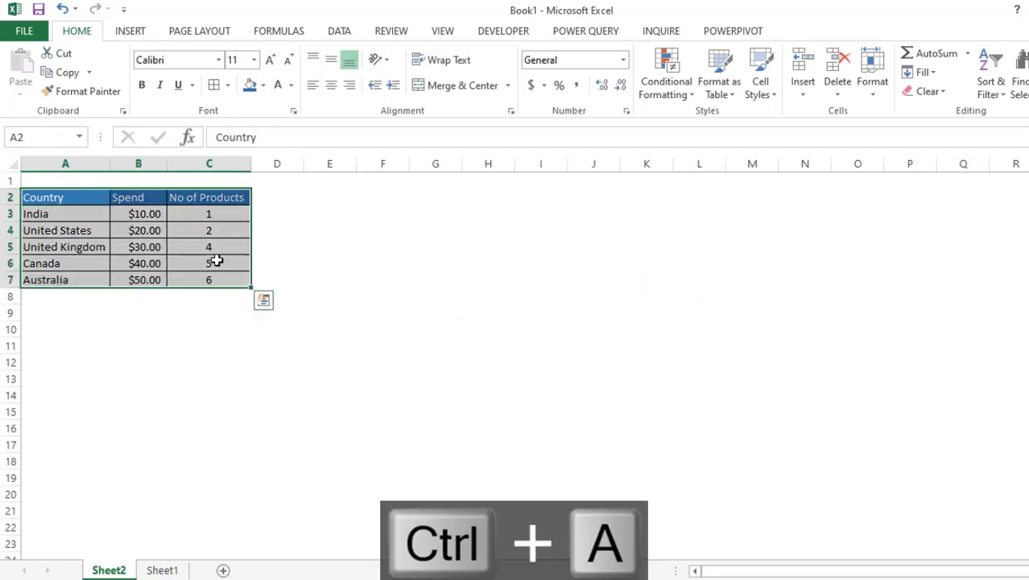
Open Quick Analysis for the table A2:C7 and view its Totals options
left_click(265, 305)
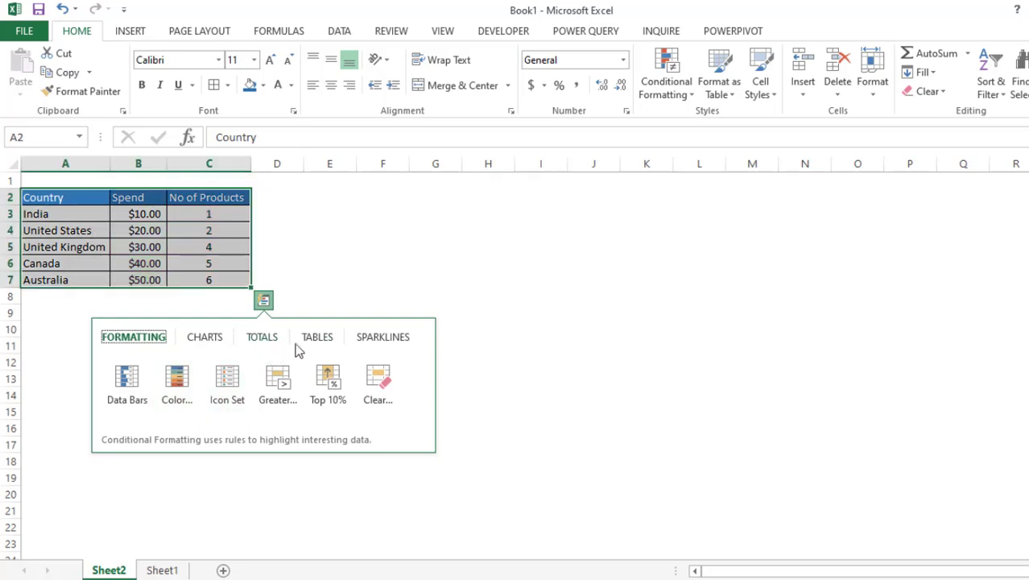
left_click(270, 338)
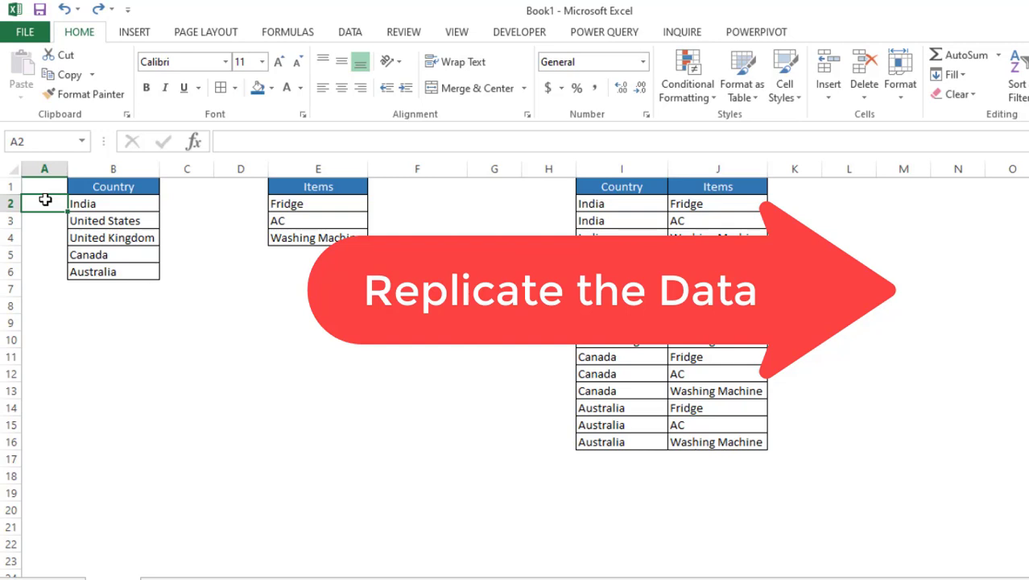
Examine the Country and Items source lists and how the table in columns I and J pairs each country with every item
left_click_drag(86, 203, 92, 272)
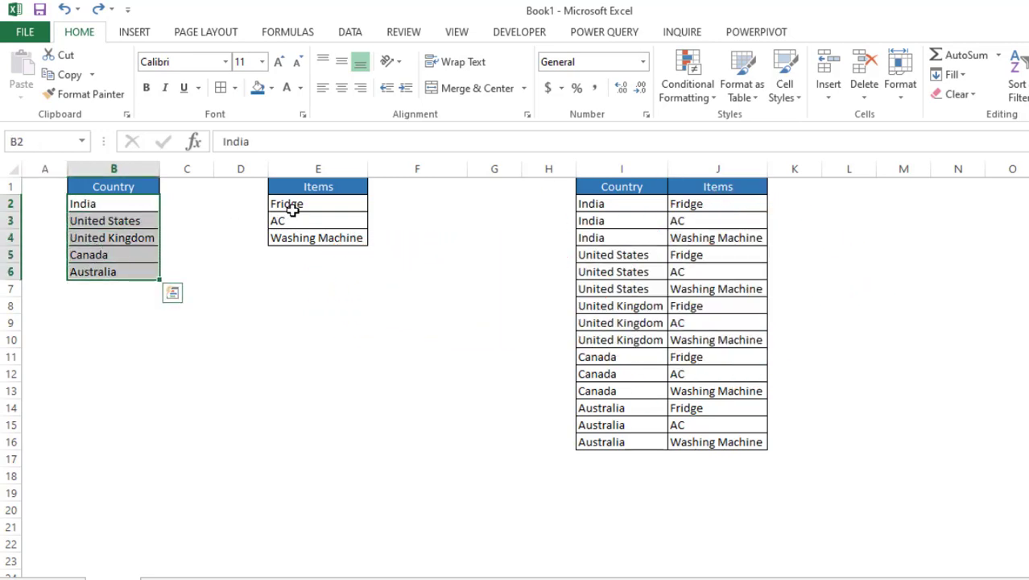
left_click_drag(310, 206, 305, 233)
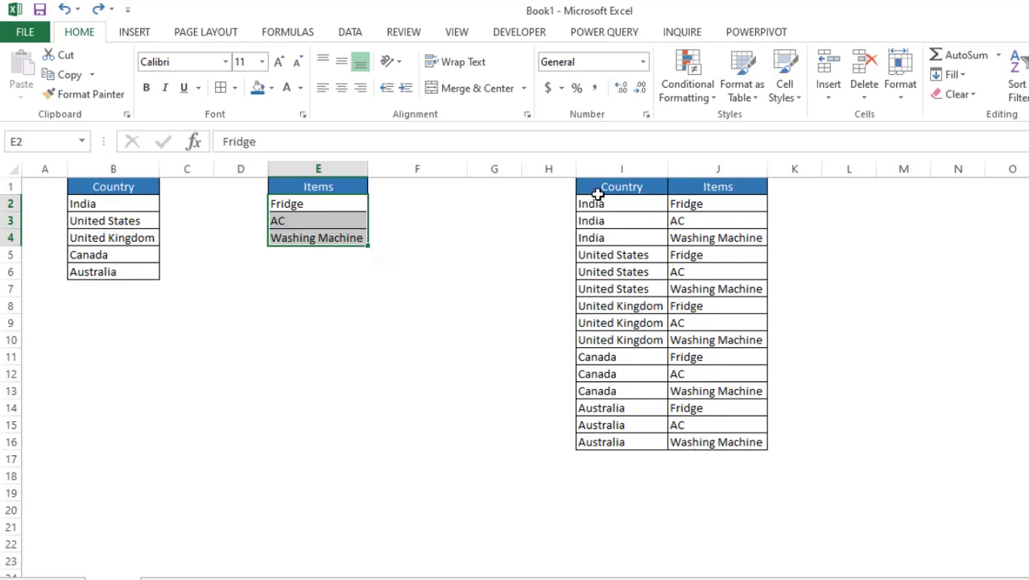
left_click_drag(606, 203, 603, 236)
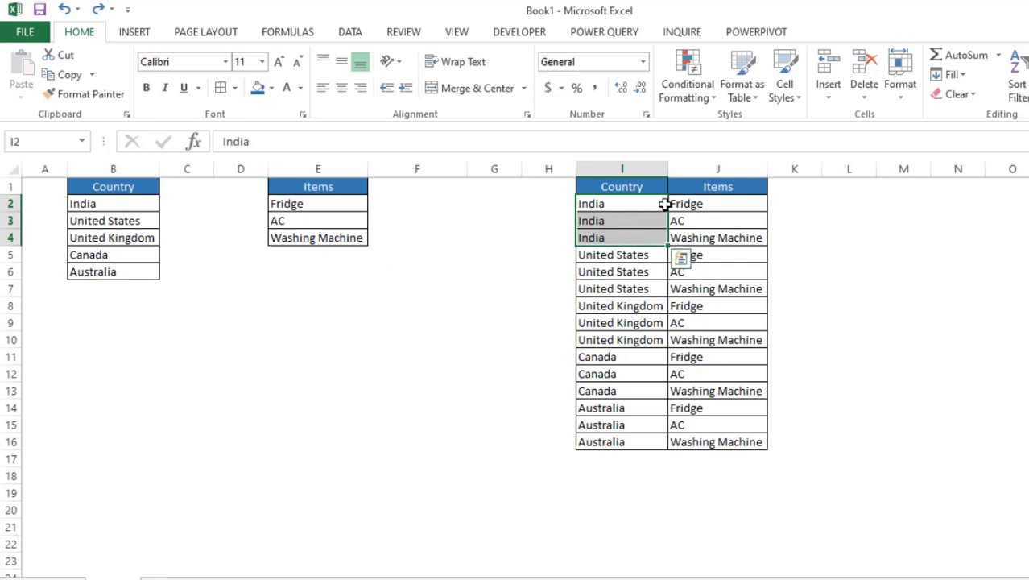
left_click_drag(684, 202, 638, 281)
left_click(644, 255)
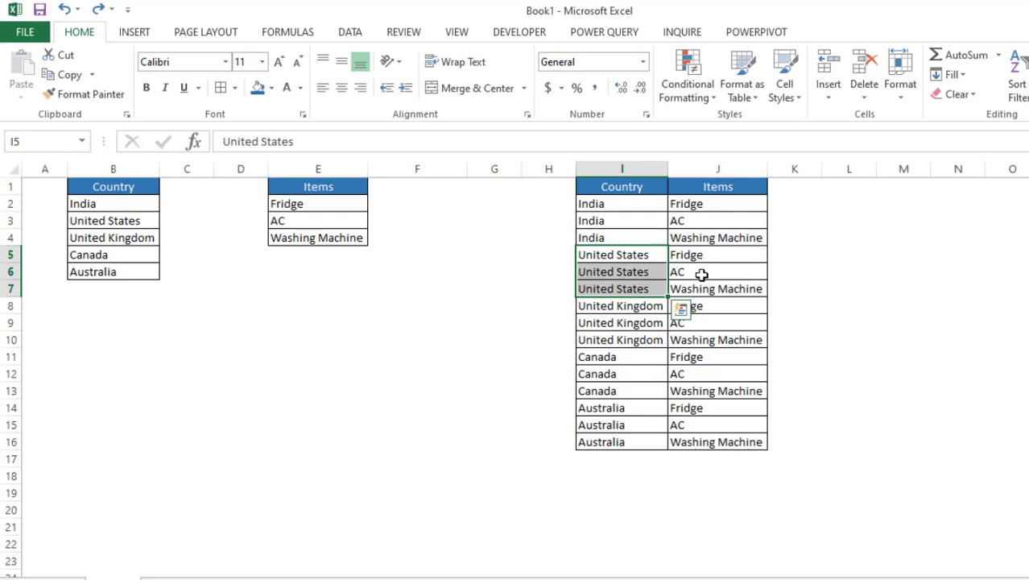
Number the countries 1 to 5 in cells A2:A6 by entering 1 and 2 and extending the series
left_click(44, 204)
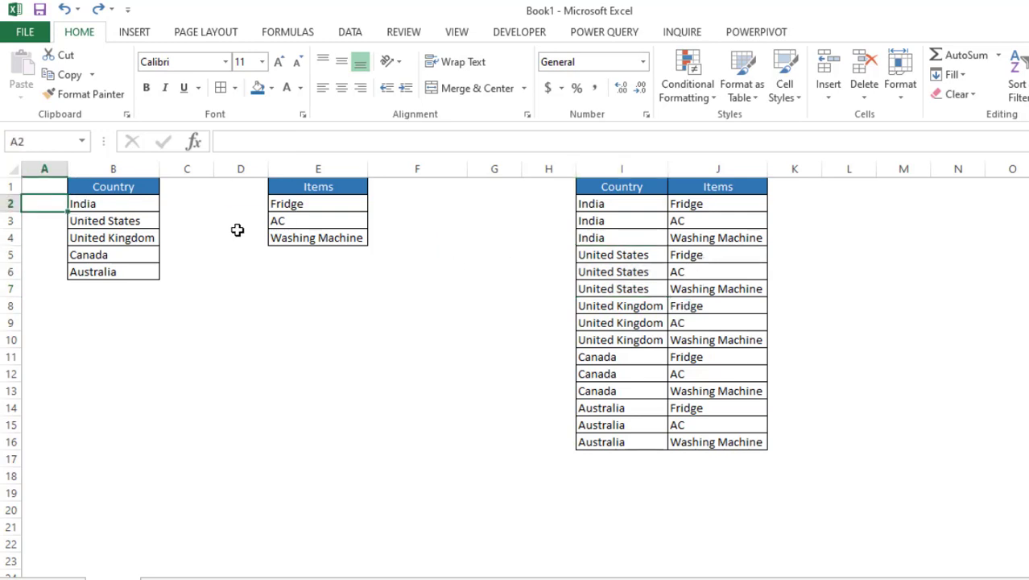
type("1")
key("Return")
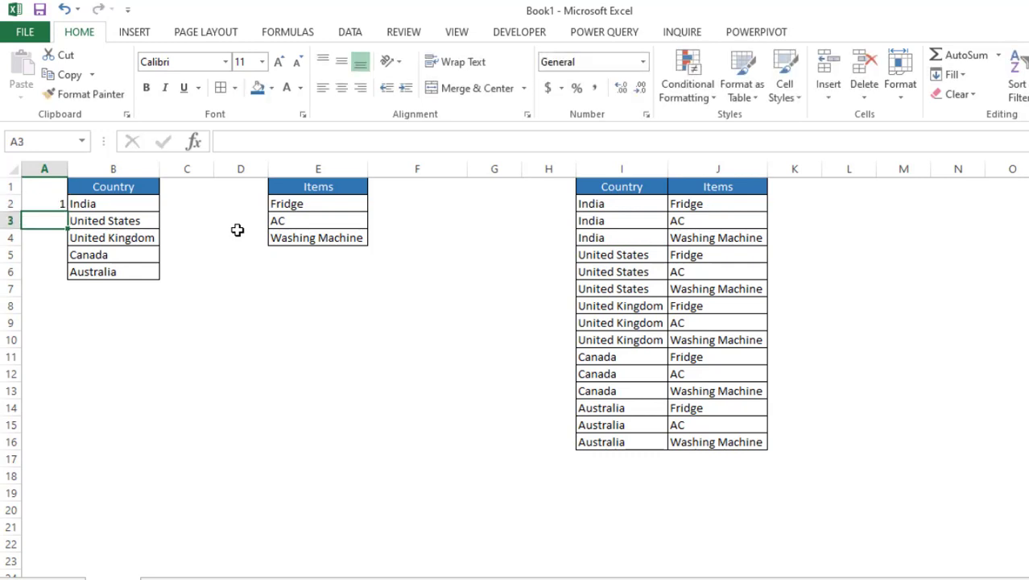
type("2")
key("ctrl+Return")
key("shift+Up")
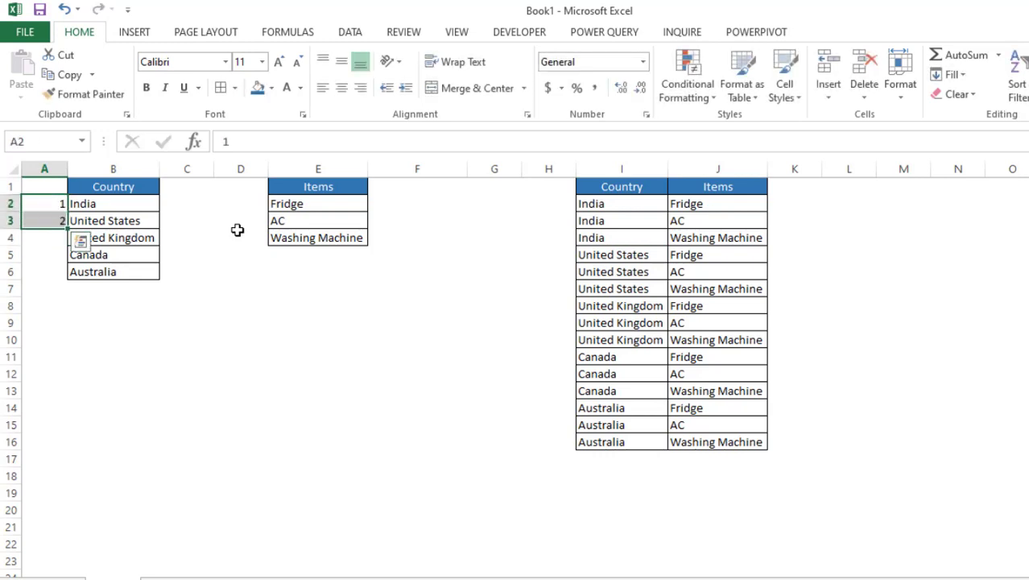
left_click_drag(62, 229, 68, 275)
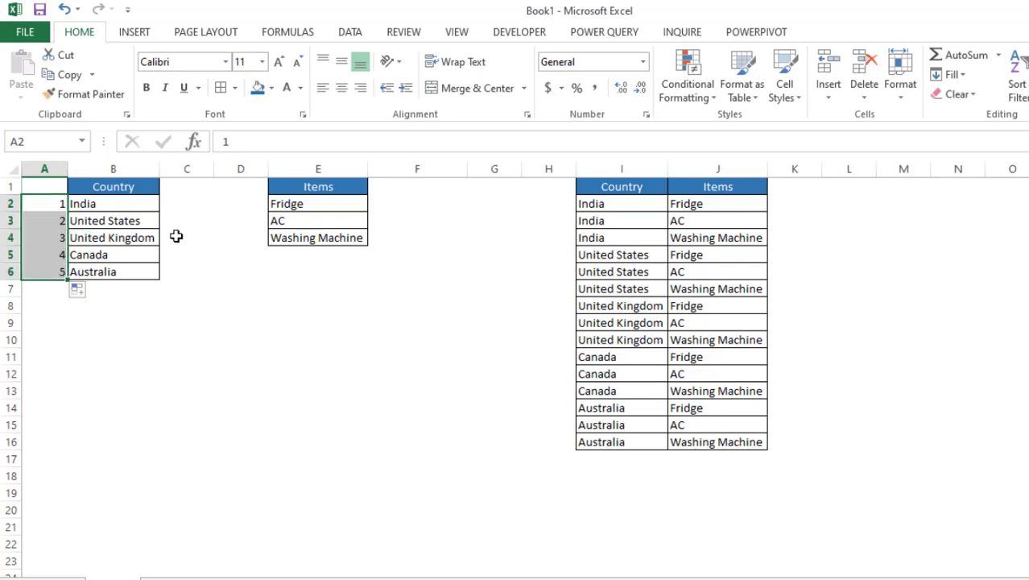
Enter 1 in cell F2 and fill it down to F4 beside the three items
left_click(317, 204)
left_click(380, 203)
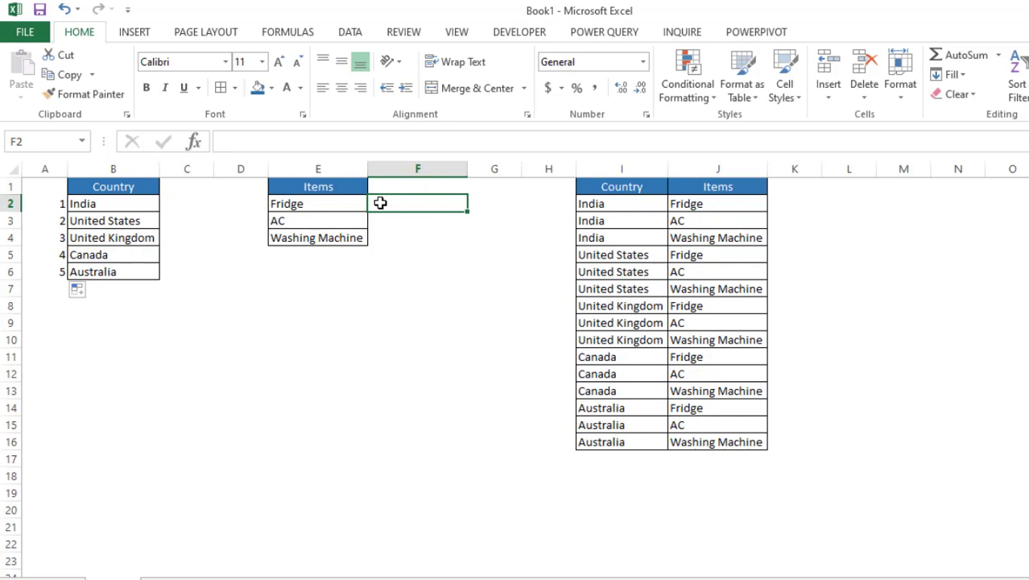
type("1")
key("ctrl+Return")
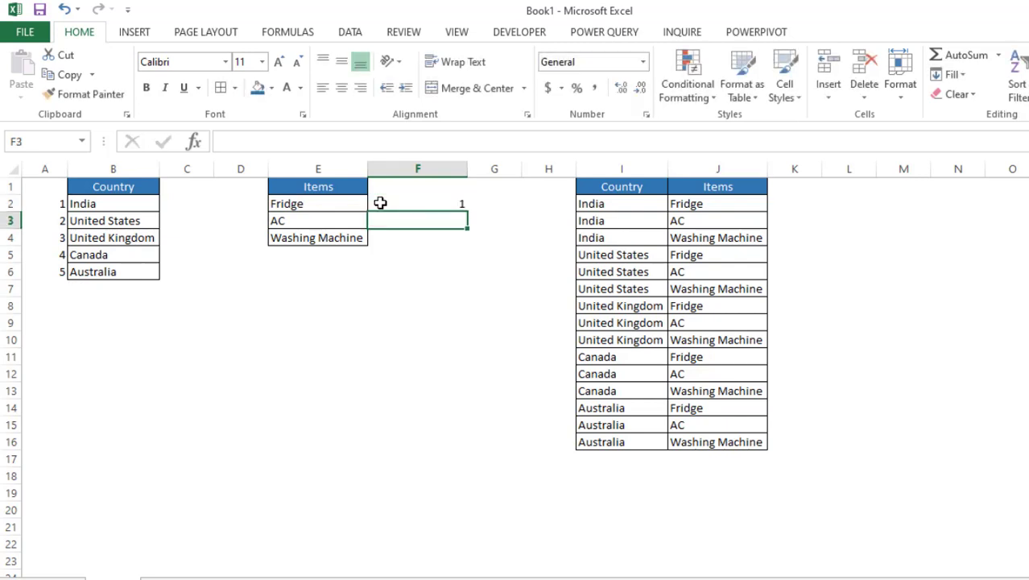
key("shift+Down")
key("shift+Down")
key("ctrl+d")
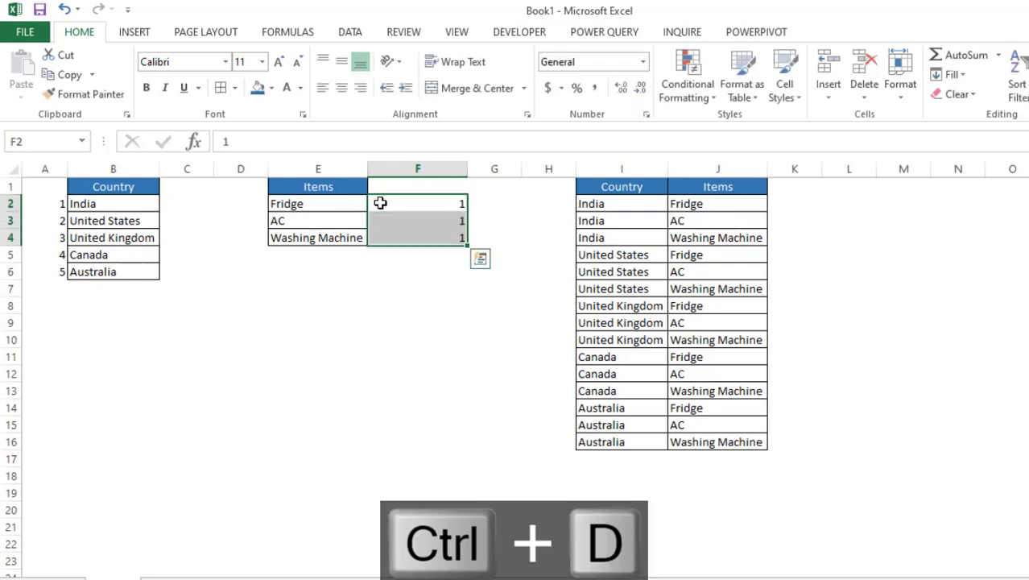
Enter the formula =E2 in cell E5 so the item list starts repeating below Washing Machine
key("Left")
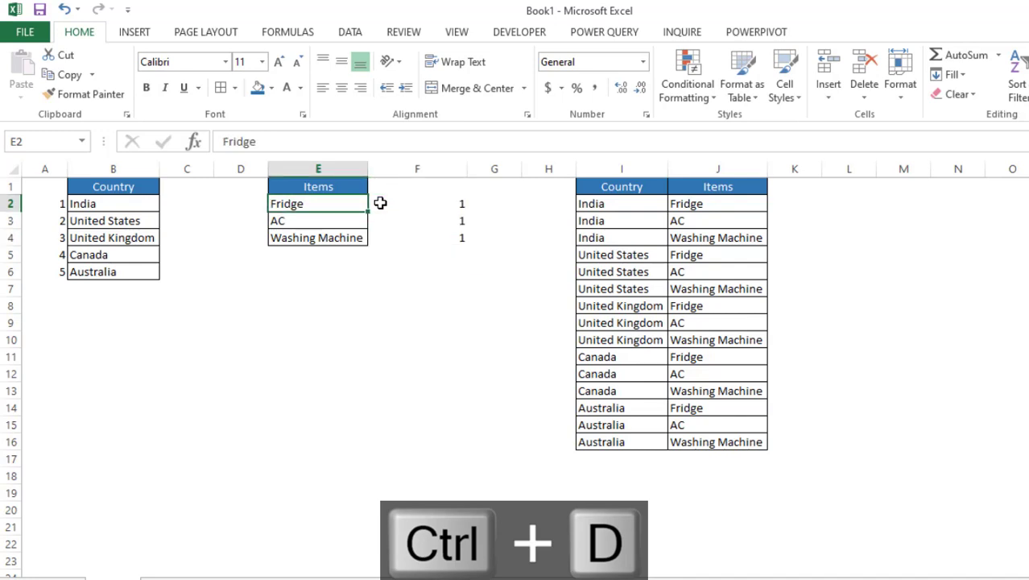
key("ctrl+shift+Down")
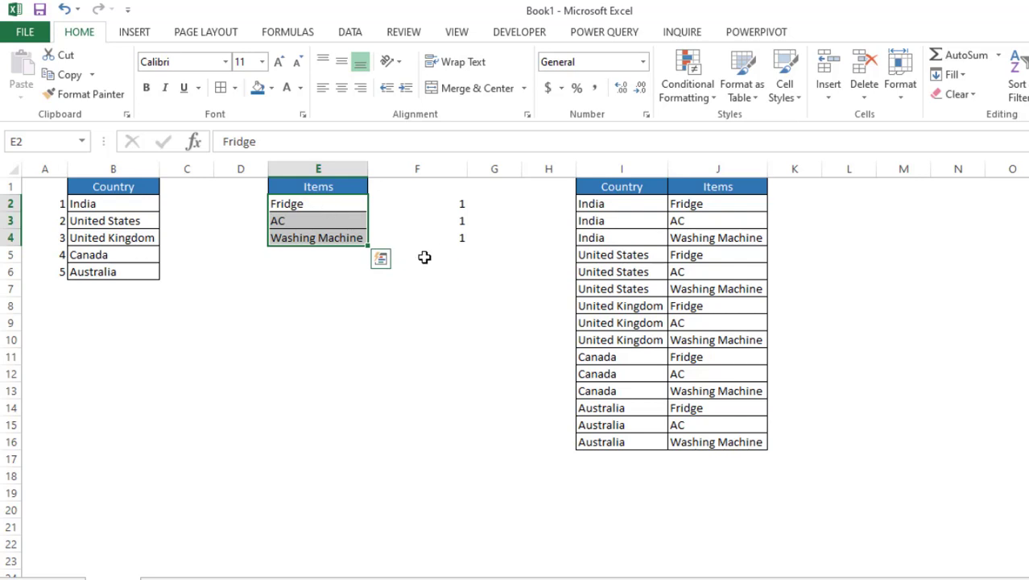
left_click(334, 261)
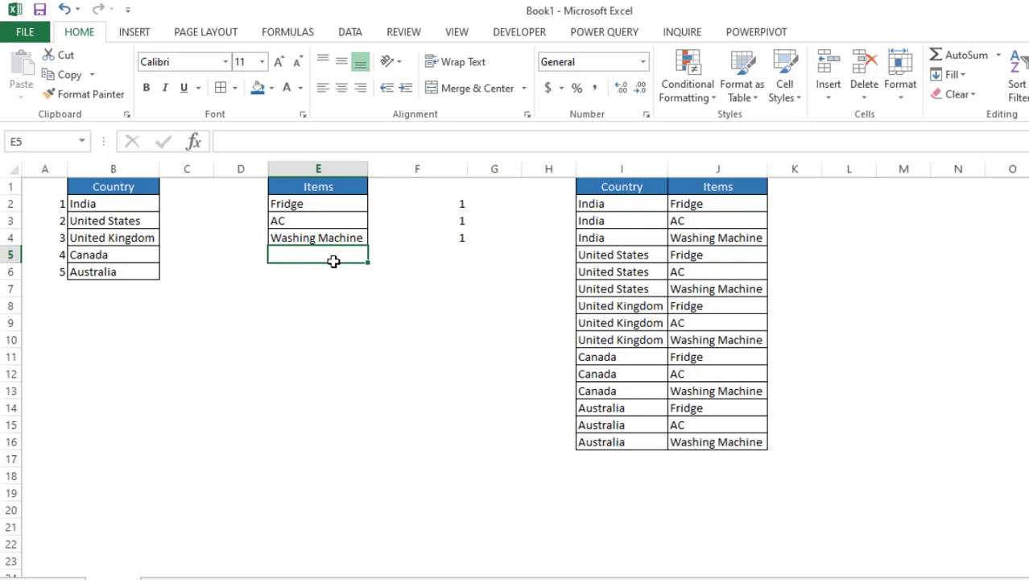
type("=")
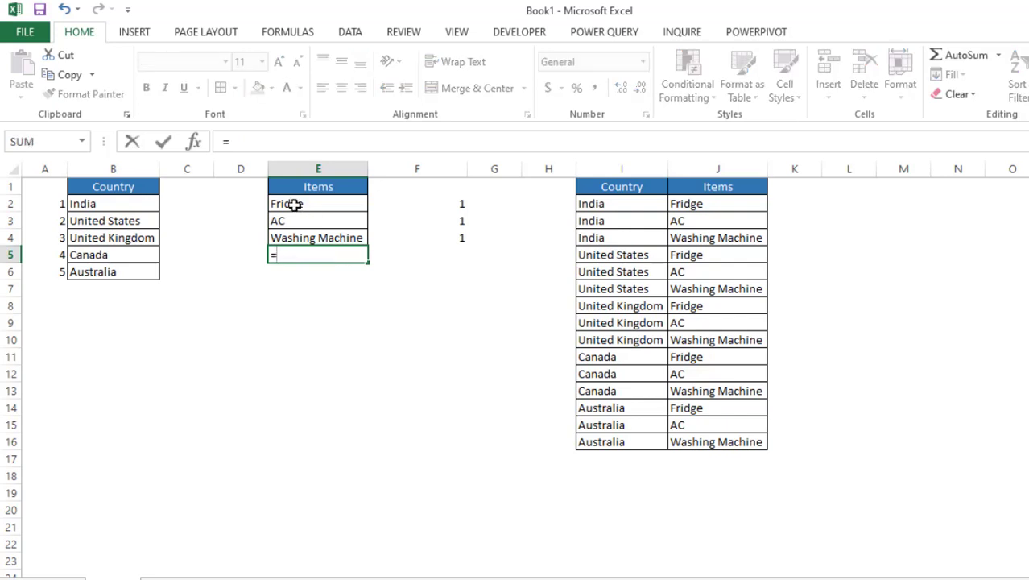
left_click(295, 204)
key("Return")
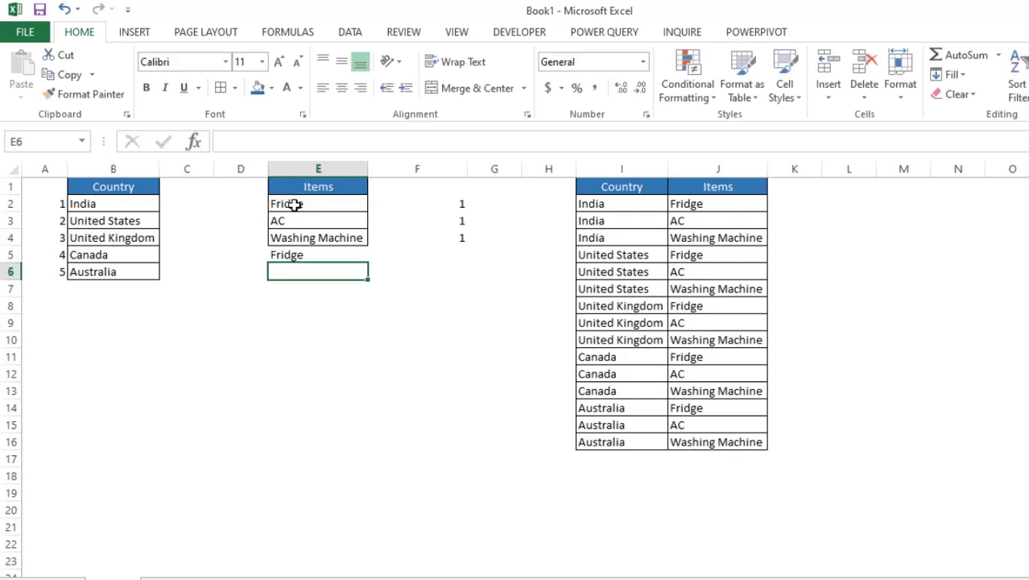
Copy the E5 formula across to F5 and extend it to =F2+1 so the helper number increases for each repeat
key("Up")
key("shift+Right")
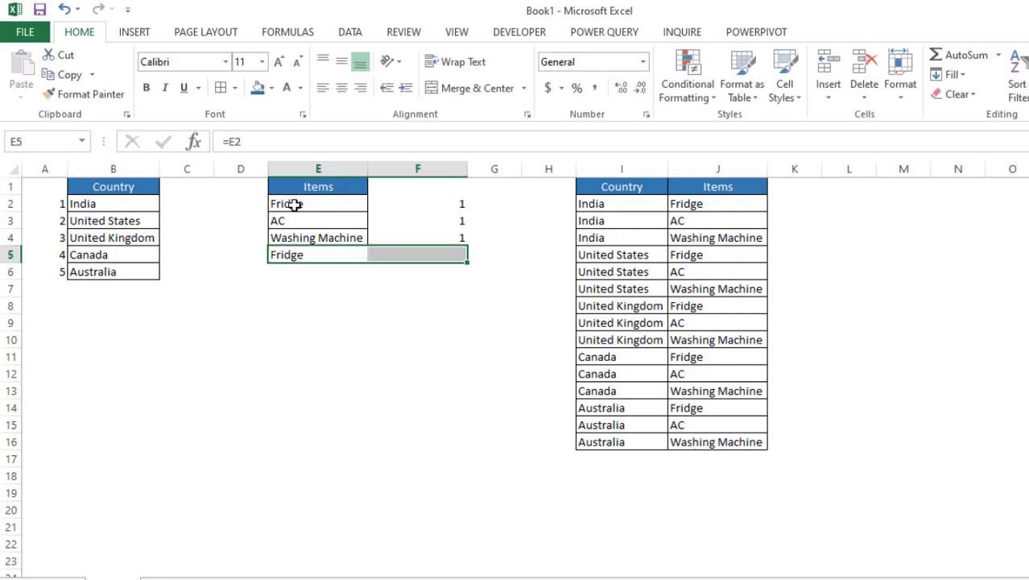
key("ctrl+r")
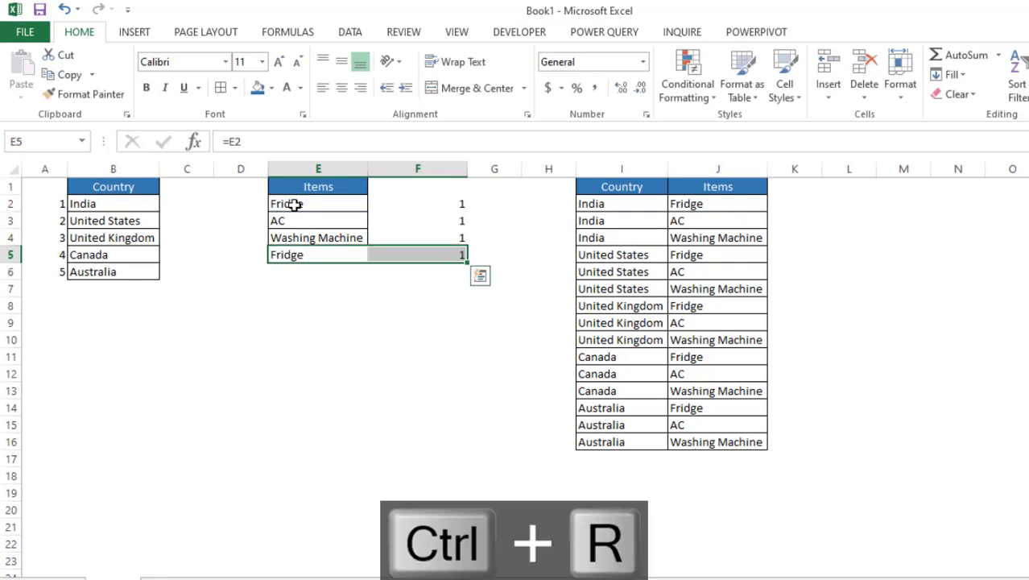
left_click(434, 256)
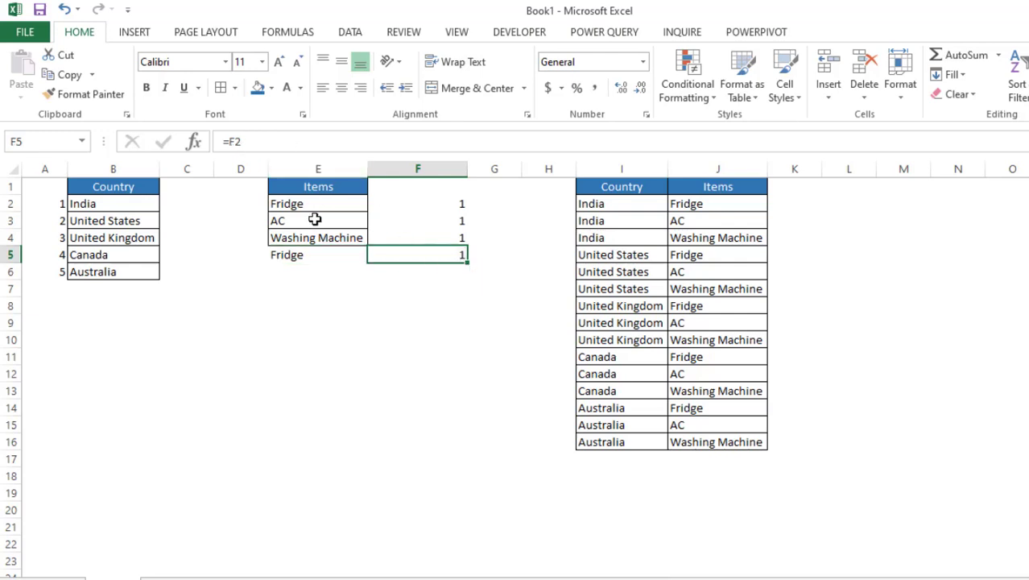
left_click(263, 142)
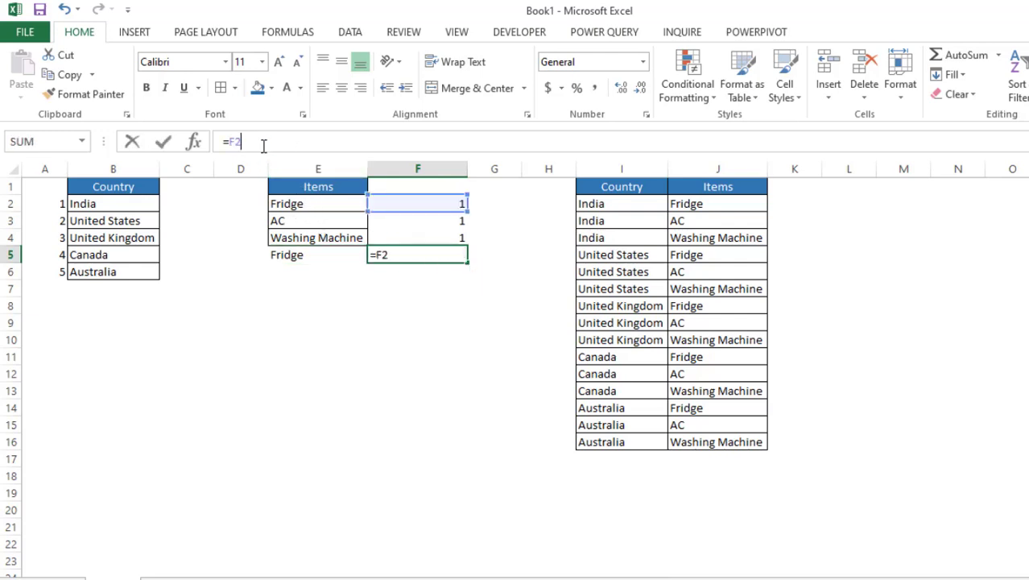
type("+1")
key("Return")
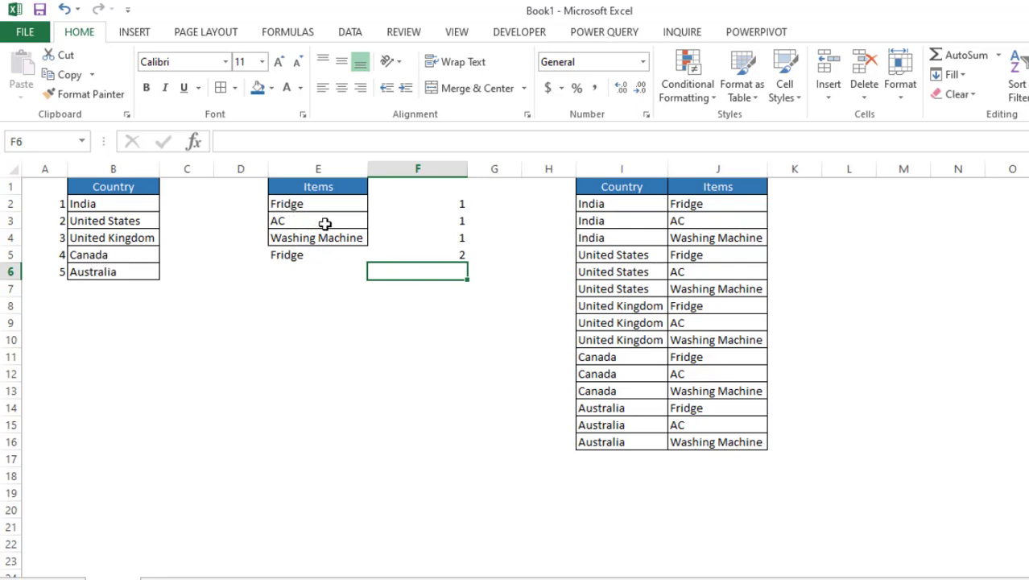
Fill the formulas in E5:F5 down through row 16 to repeat the items and helper numbers for all five countries
left_click(34, 140)
left_click(34, 140)
key("Return")
key("shift+Left")
key("ctrl+shift+Up")
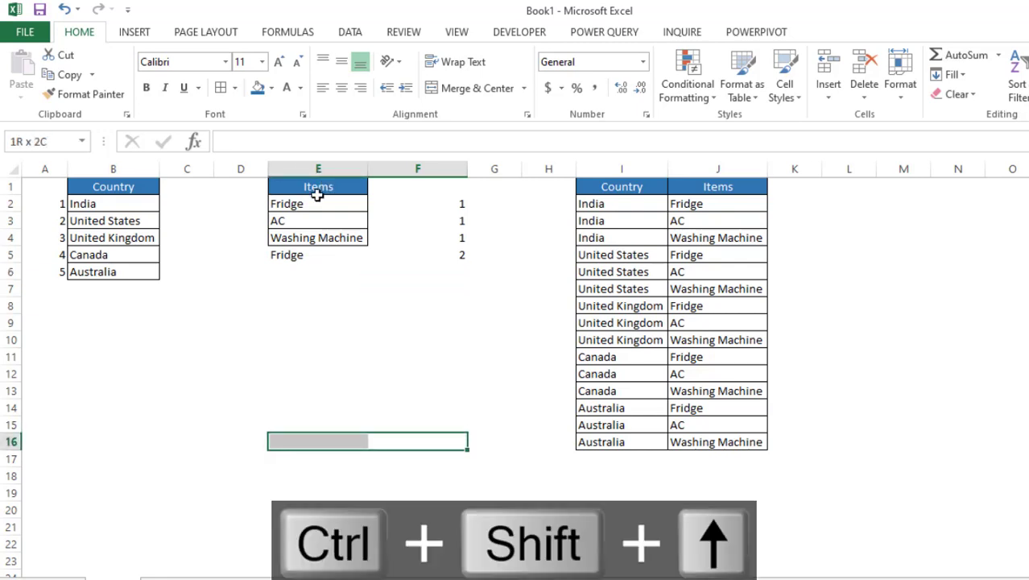
key("ctrl+d")
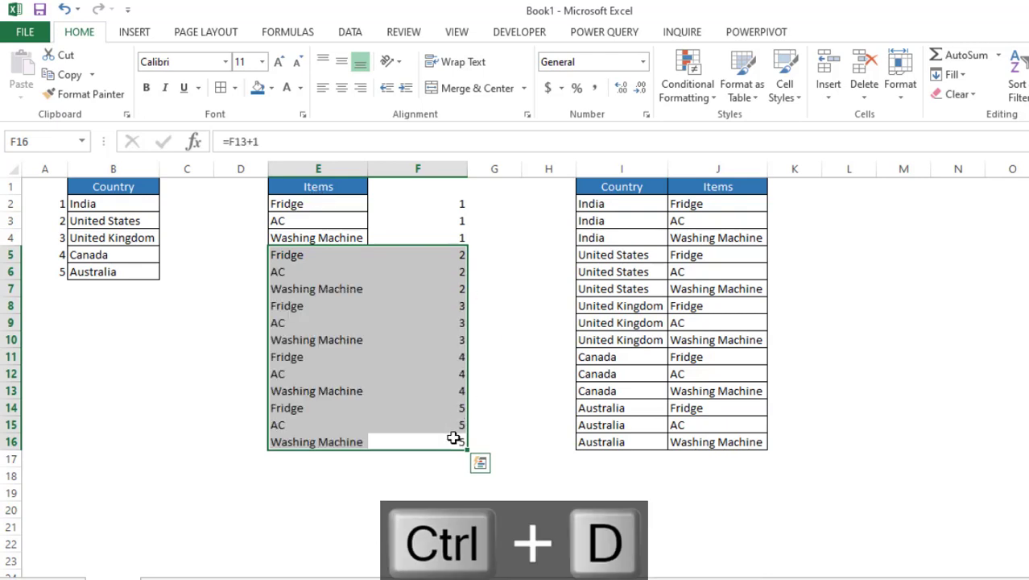
Enter =VLOOKUP(F2,A:B,2,0) in cell D2 to return the country matching the helper number
left_click(232, 200)
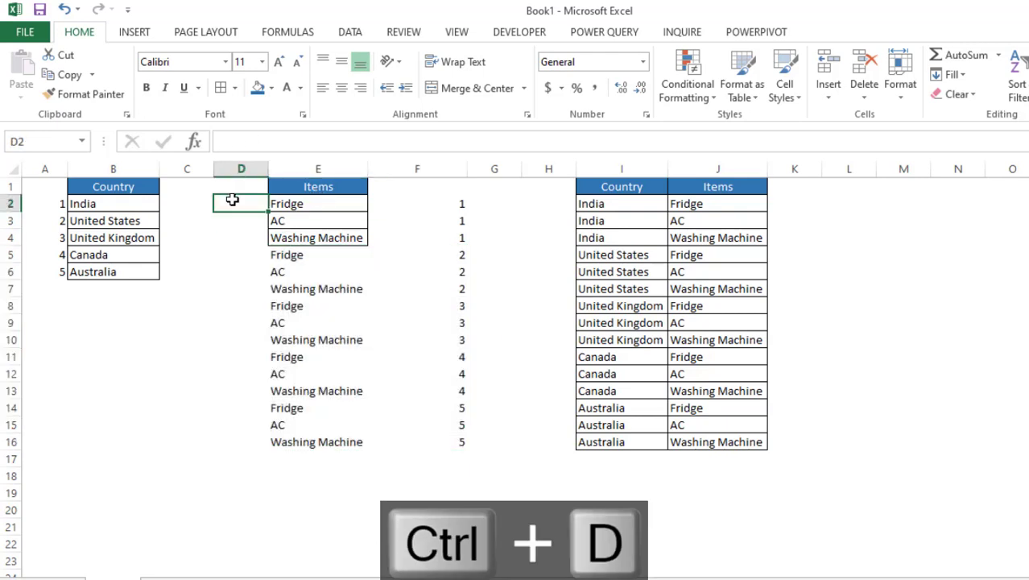
type("=vl")
key("Tab")
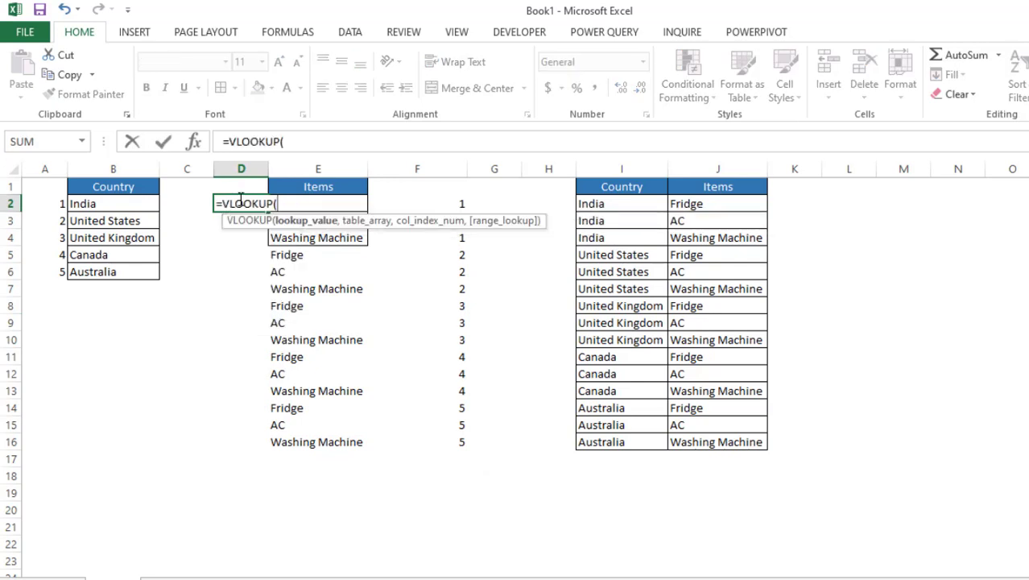
left_click(452, 204)
type(",")
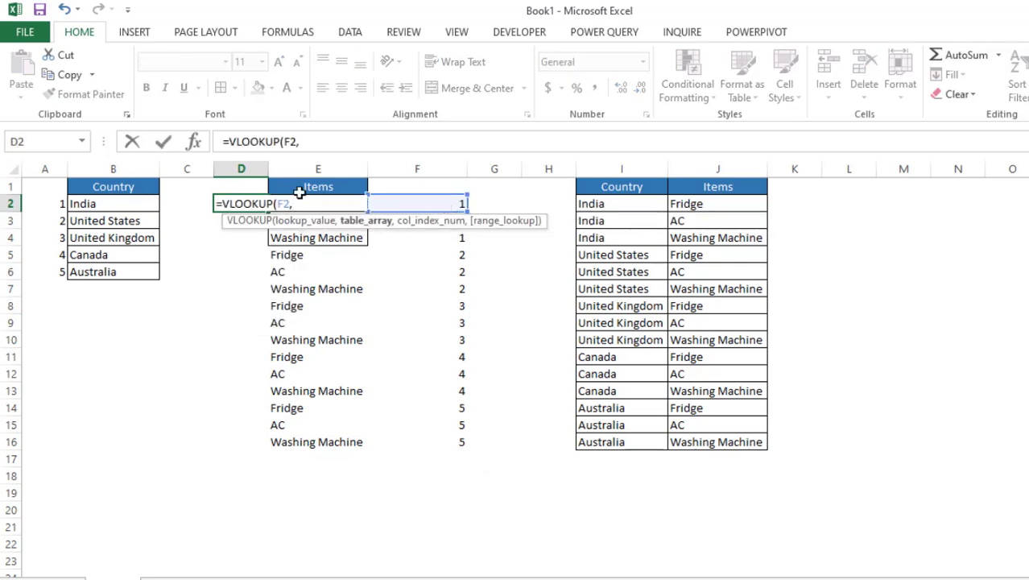
left_click_drag(58, 170, 95, 171)
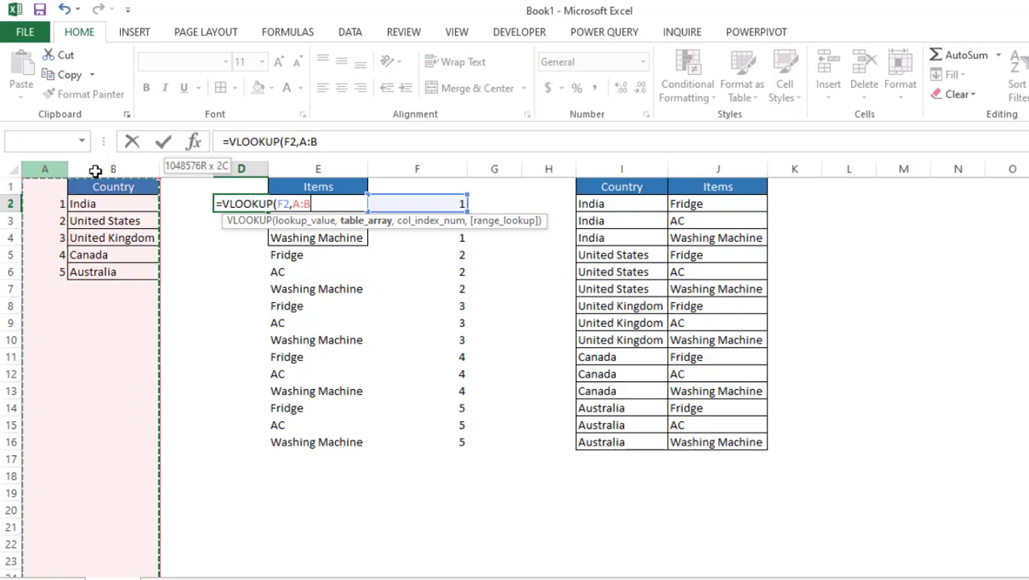
type(",1,")
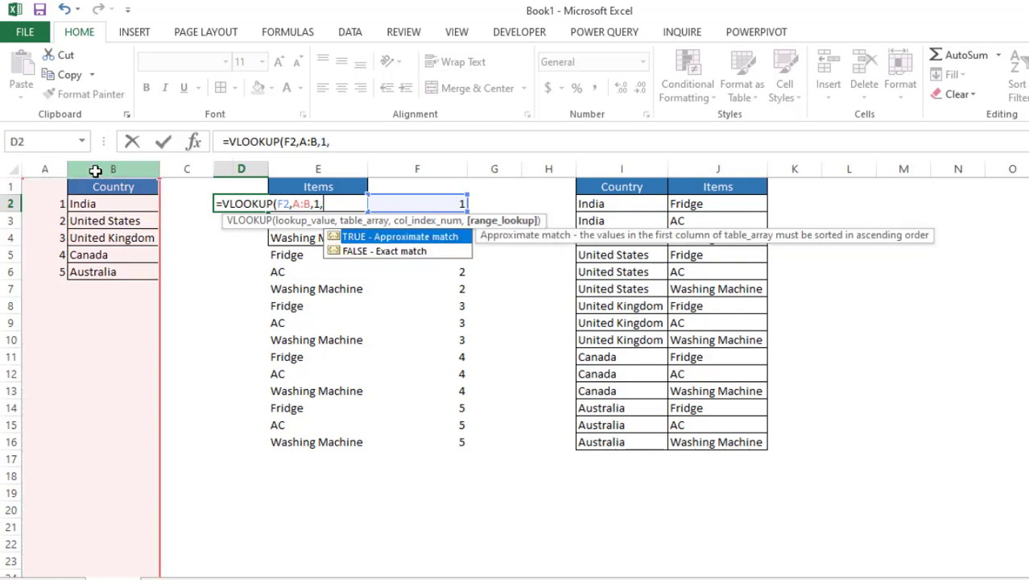
key("BackSpace")
key("BackSpace")
type("2,0")
key("Return")
Fill the country lookup formula from D2 down to D16 beside the repeated items
key("Up")
key("Right")
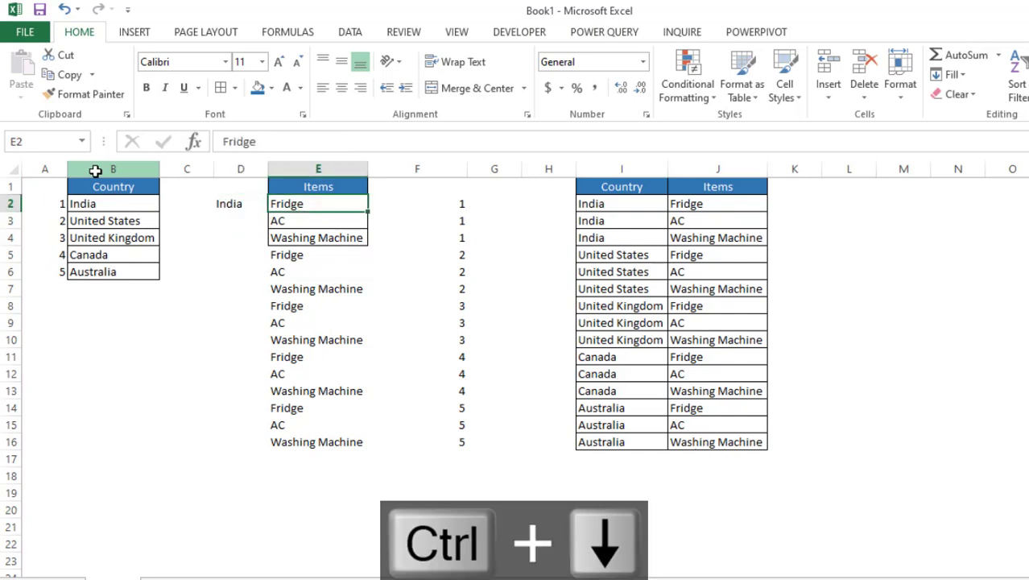
key("ctrl+Down")
key("Left")
key("ctrl+shift+Up")
key("ctrl+d")
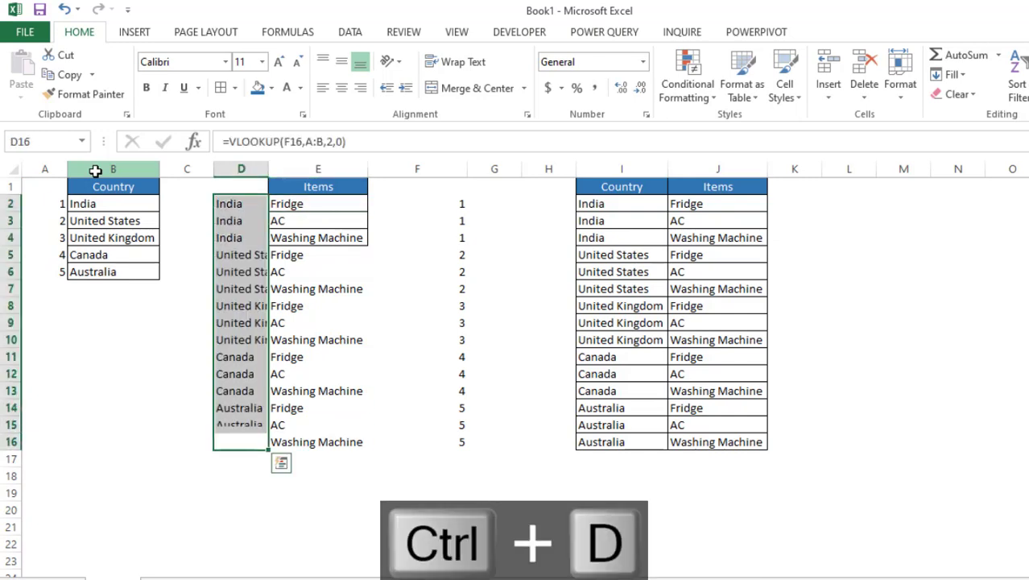
Autofit column D to the country names and compare the result with the finished Country and Items table
key("alt+o")
key("alt+i")
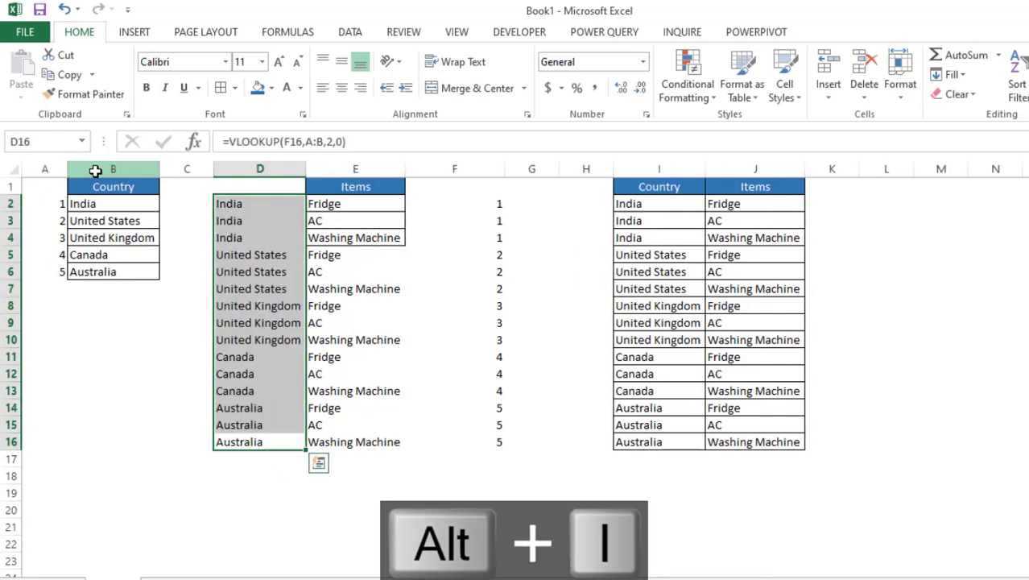
key("ctrl+Up")
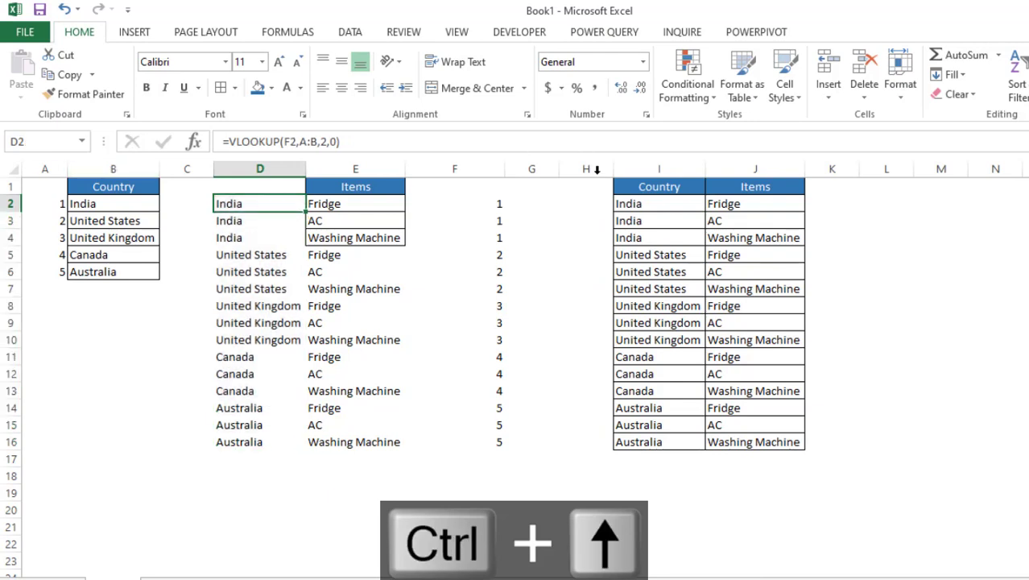
left_click_drag(640, 207, 694, 306)
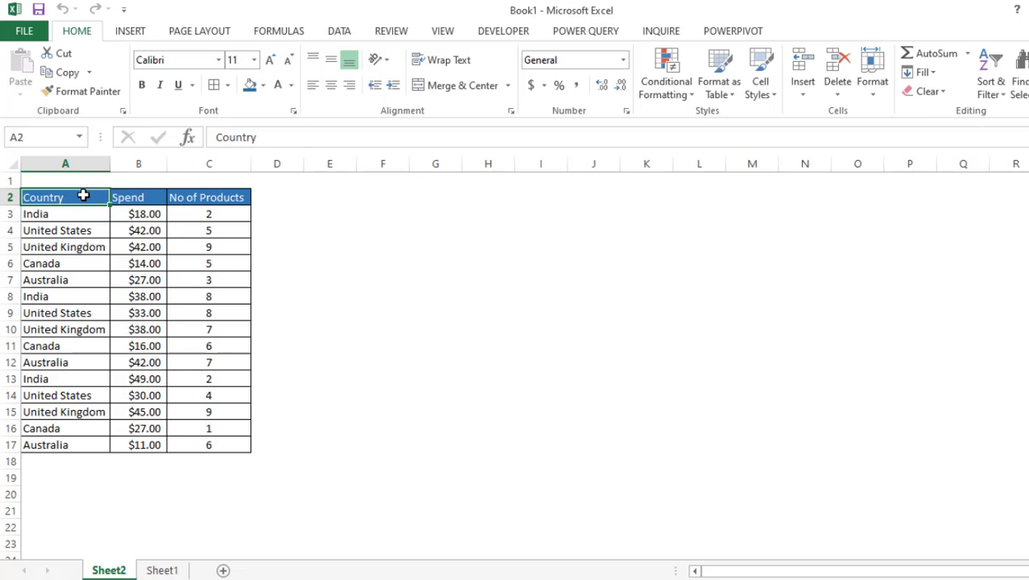
Open Recommended PivotTables for the range A2:C17 and choose the Sum of No of Products by Country layout
key("ctrl+shift+Right")
key("ctrl+shift+Down")
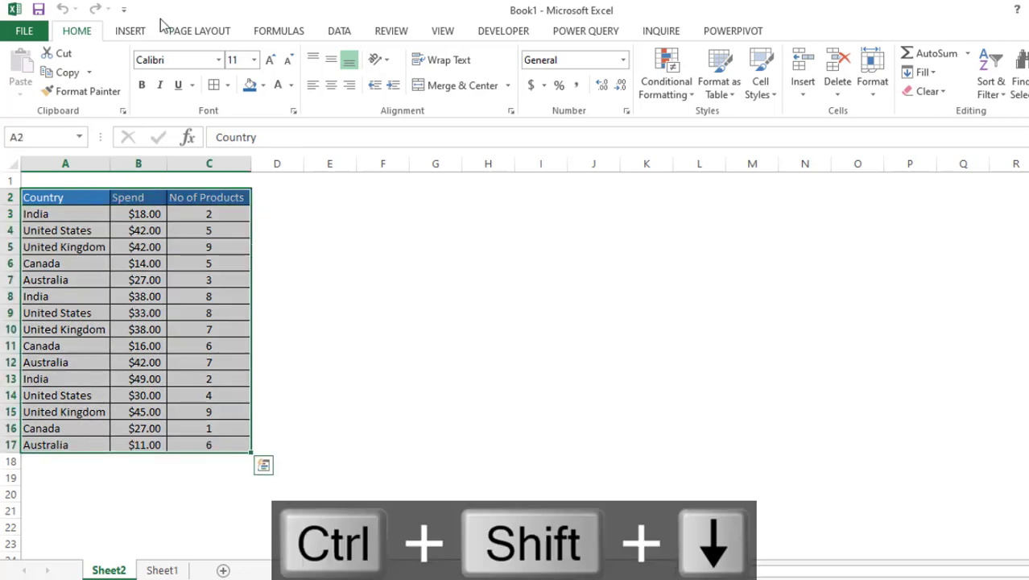
left_click(132, 32)
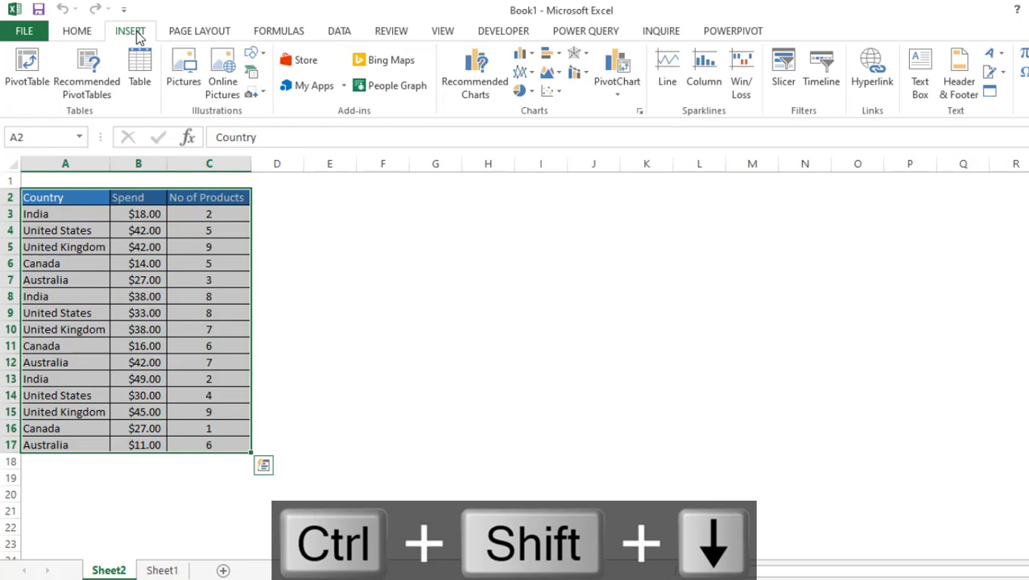
left_click(87, 66)
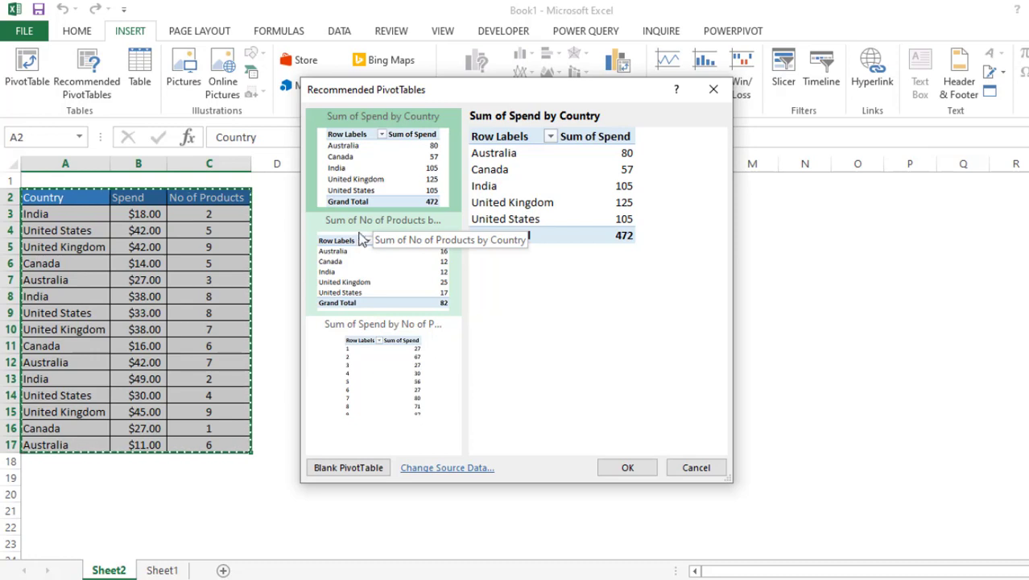
left_click(346, 263)
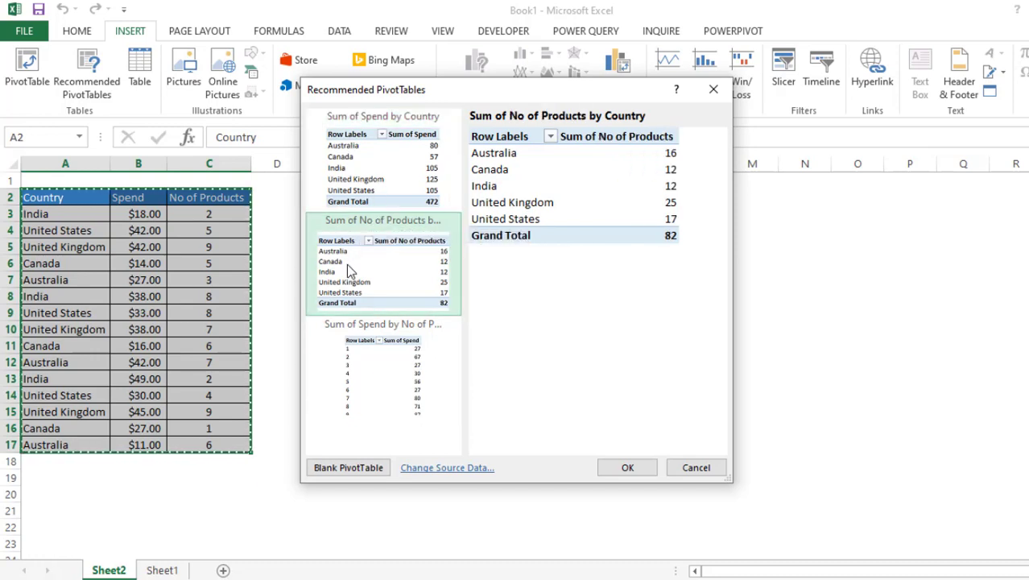